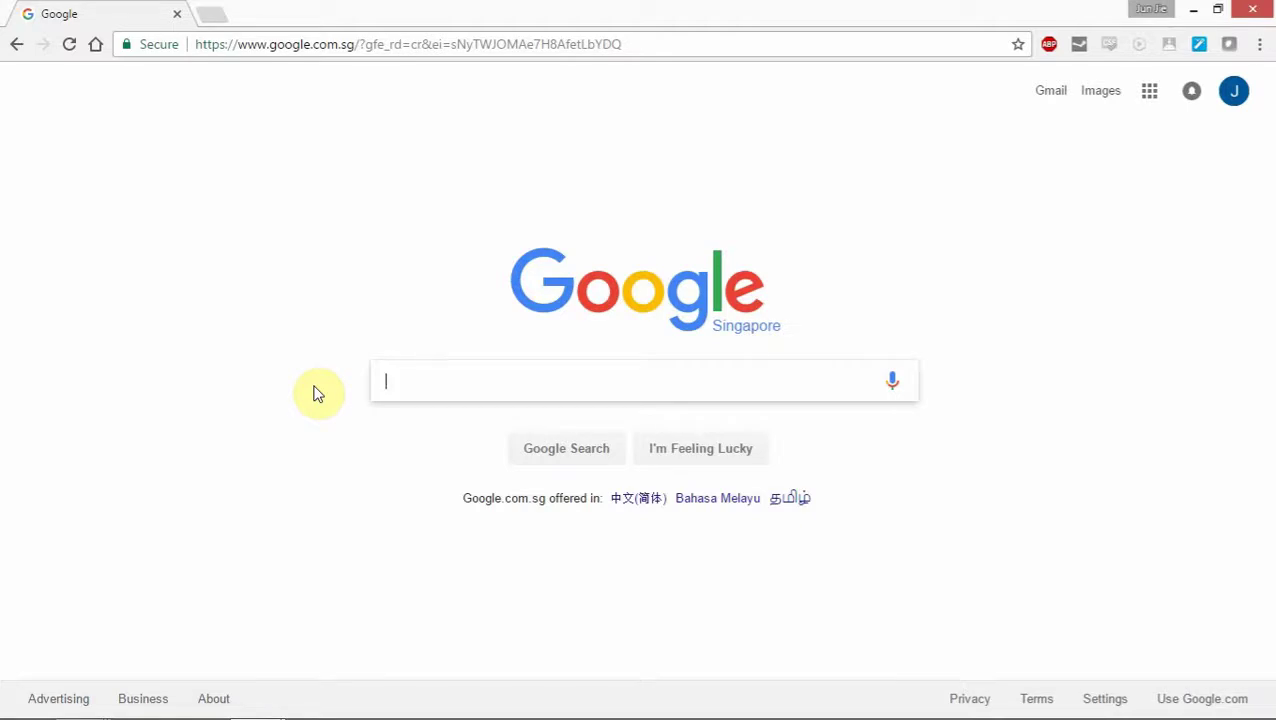
Step: Search Google for "python" and open the official Python.org website from the results
{"action": "type", "text": "python"}
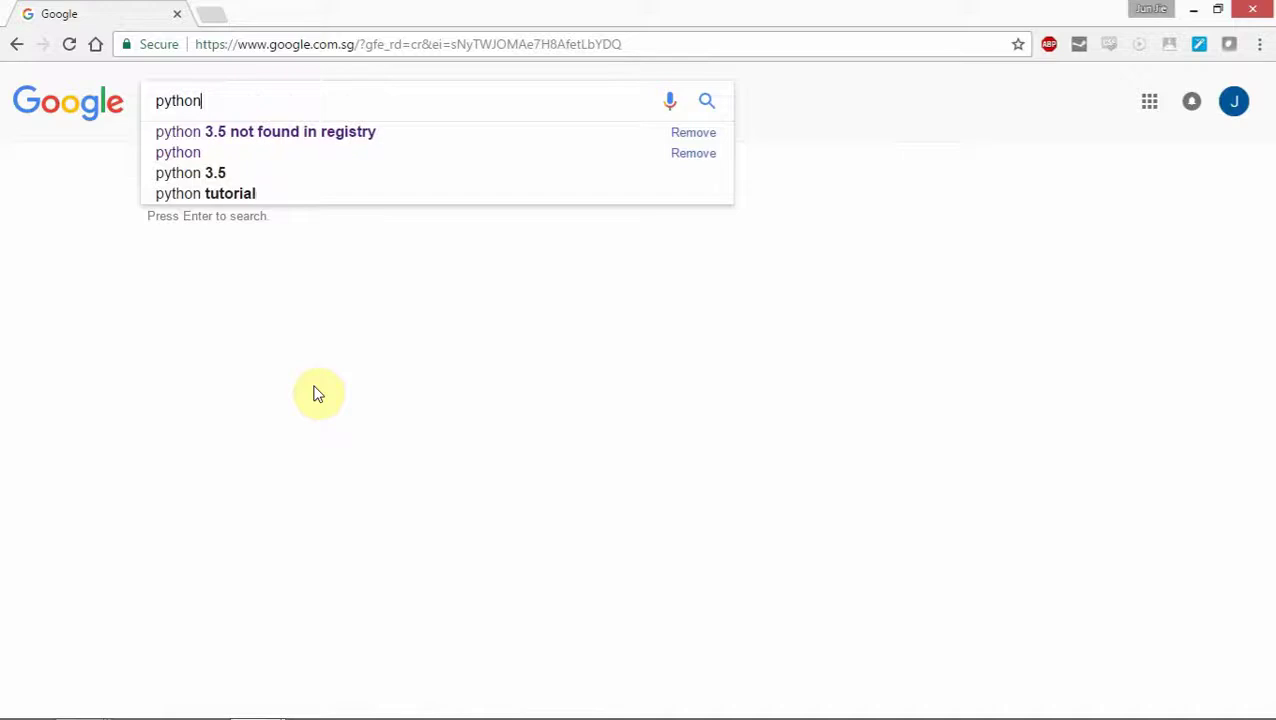
{"action": "key", "text": "Return"}
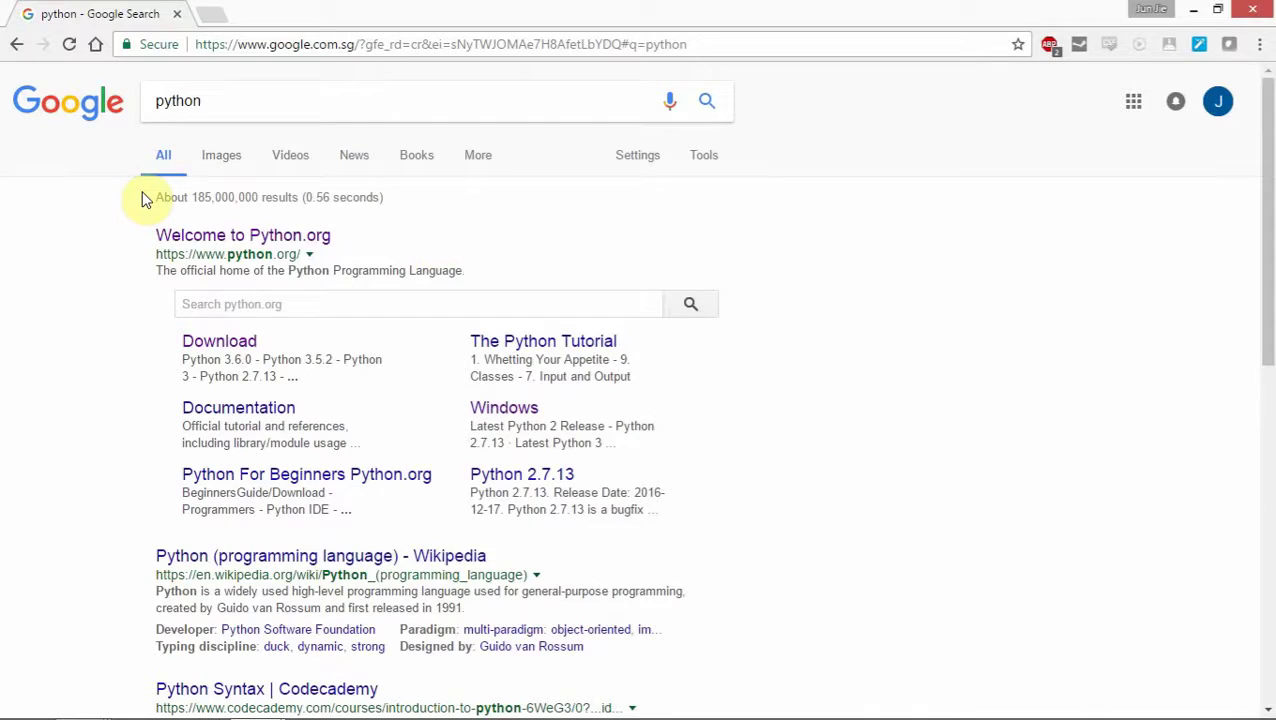
{"action": "left_click", "coordinate": [243, 236]}
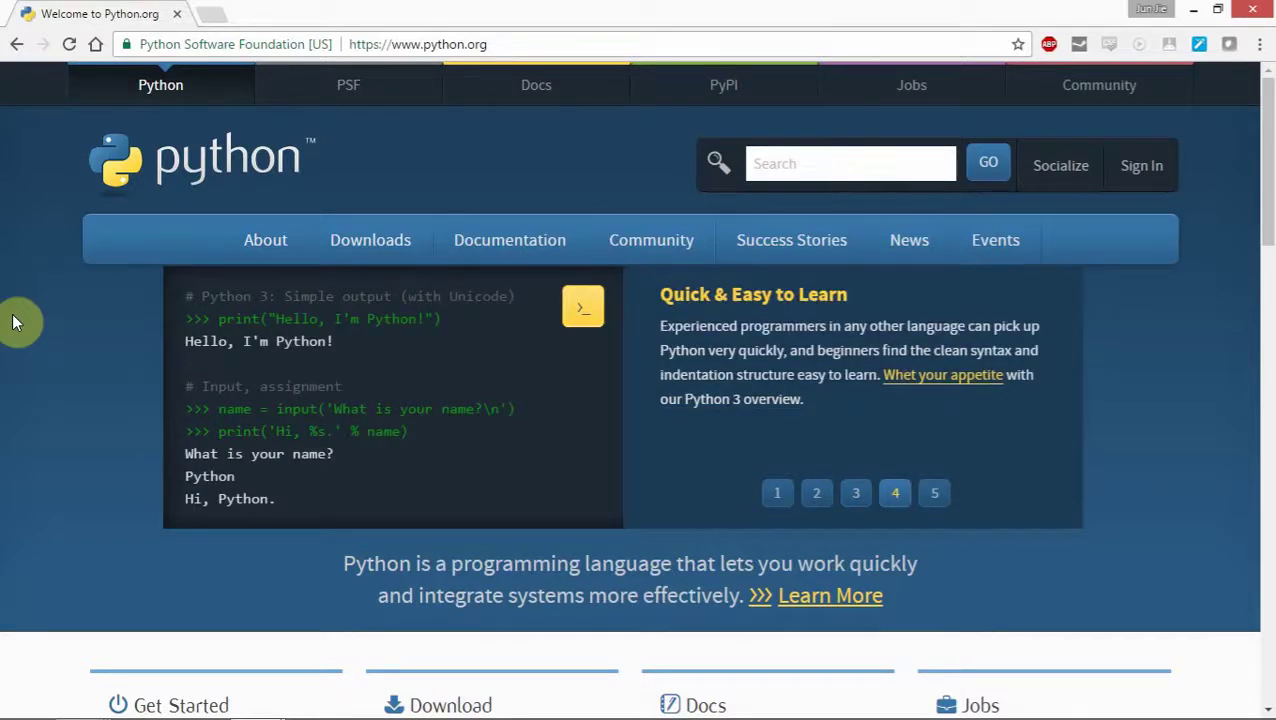
Step: Go to the Python releases for Windows and download the Python 3.5.3 Windows x86 executable installer
{"action": "mouse_move", "coordinate": [370, 243]}
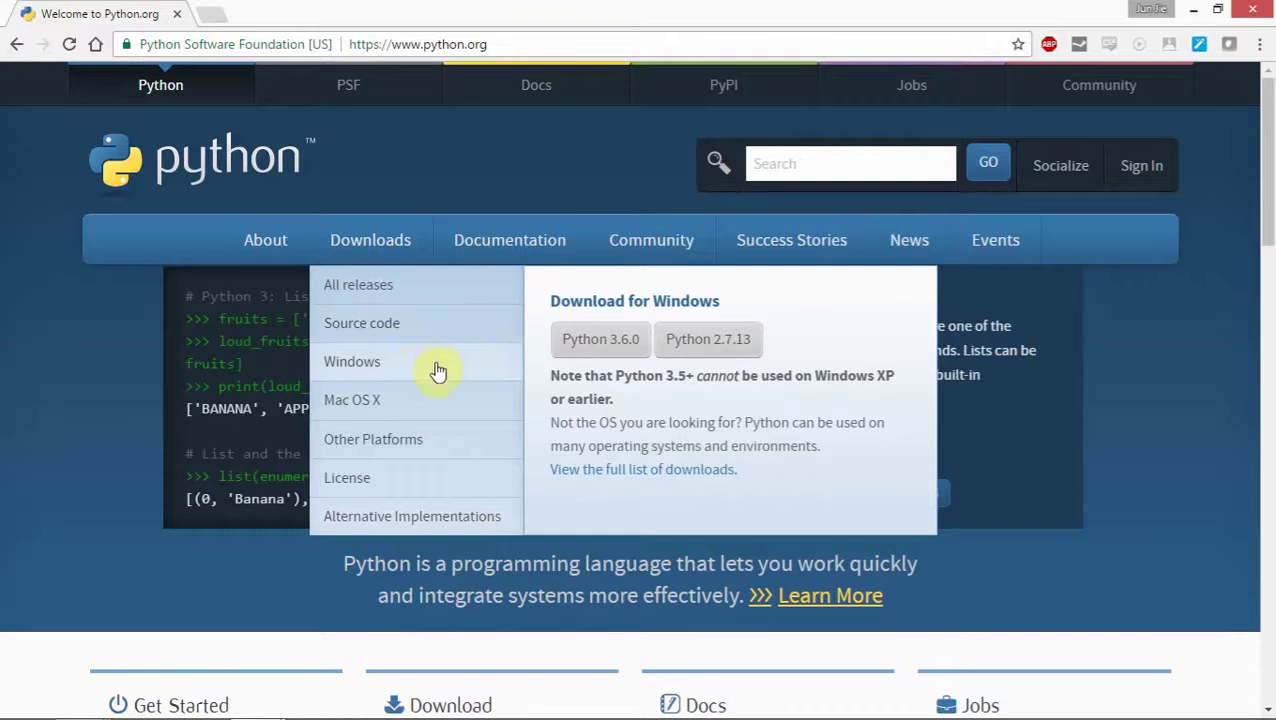
{"action": "left_click", "coordinate": [400, 368]}
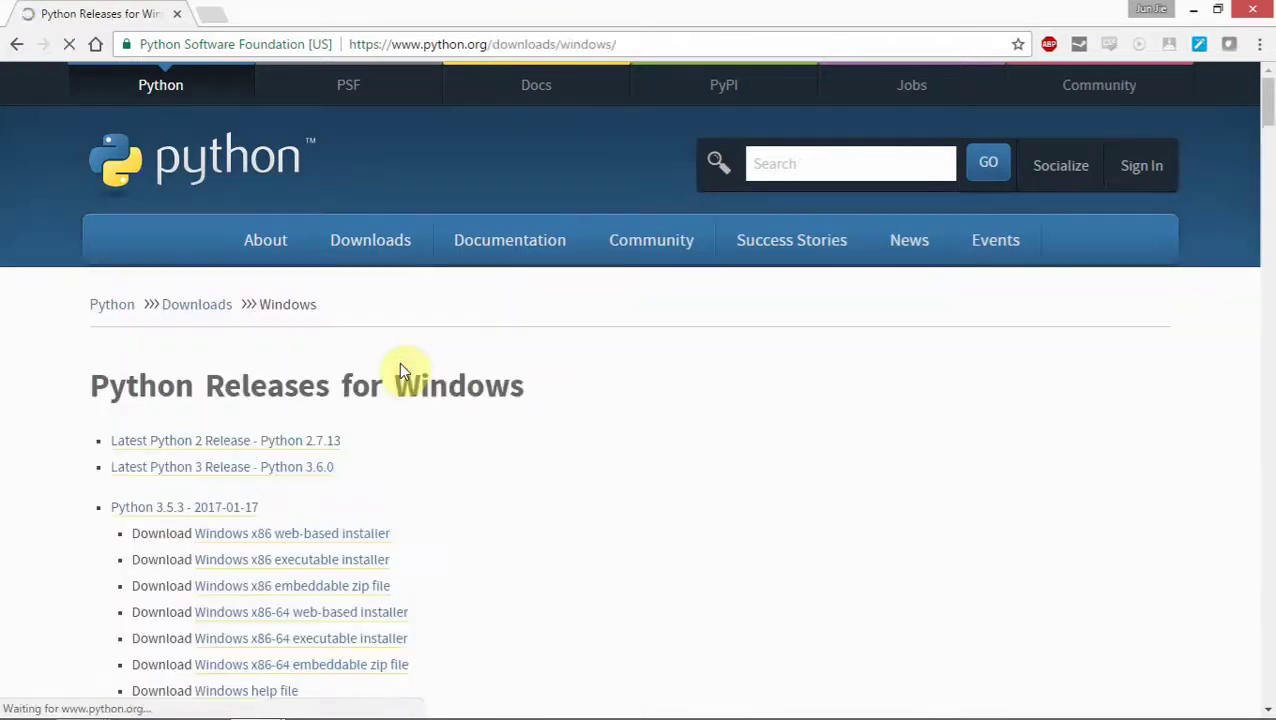
{"action": "scroll", "coordinate": [410, 360], "scroll_direction": "down", "scroll_amount": 3}
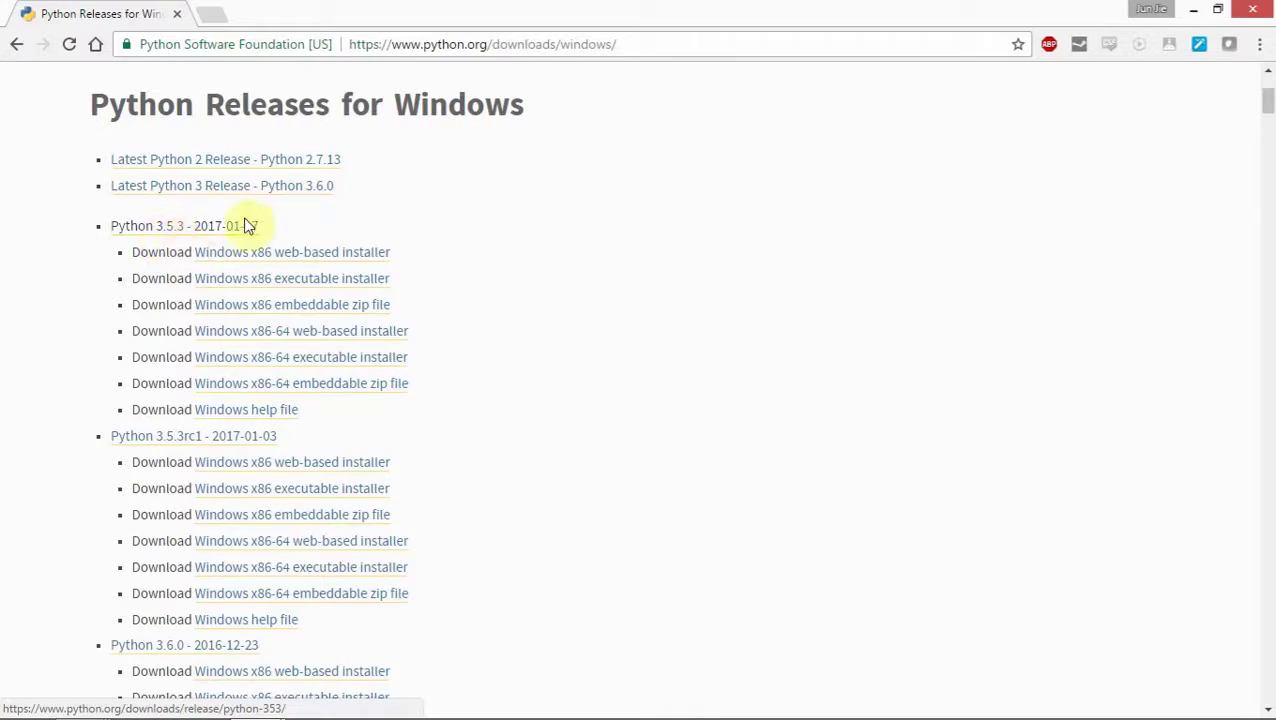
{"action": "left_click", "coordinate": [347, 283]}
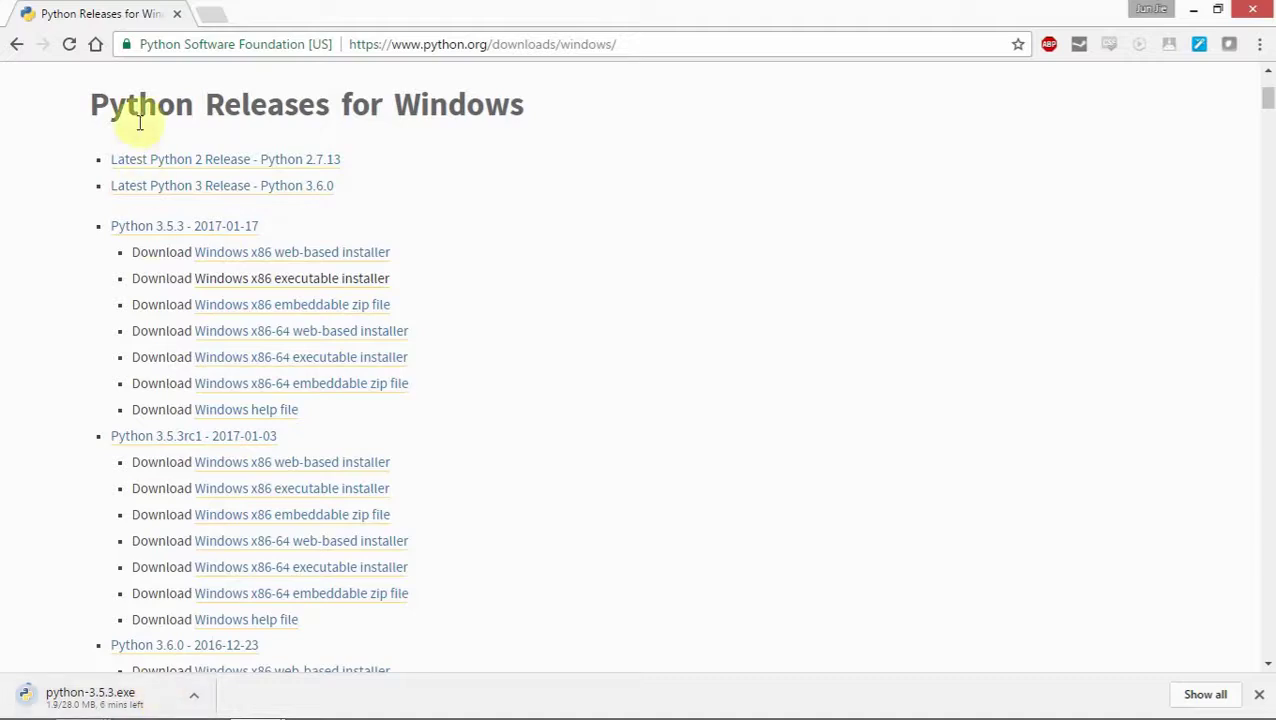
Step: Search for "biopython" in a new browser tab and open the download page of the Biopython website
{"action": "left_click", "coordinate": [208, 12]}
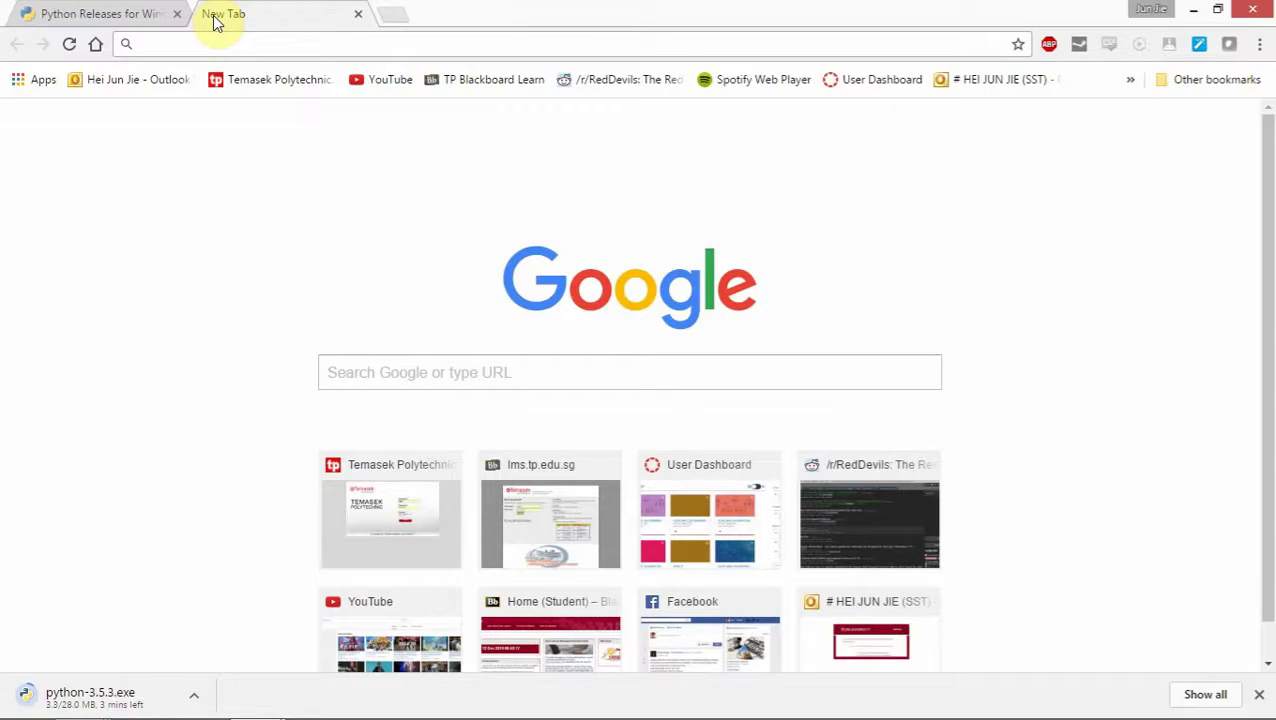
{"action": "type", "text": "biopyt"}
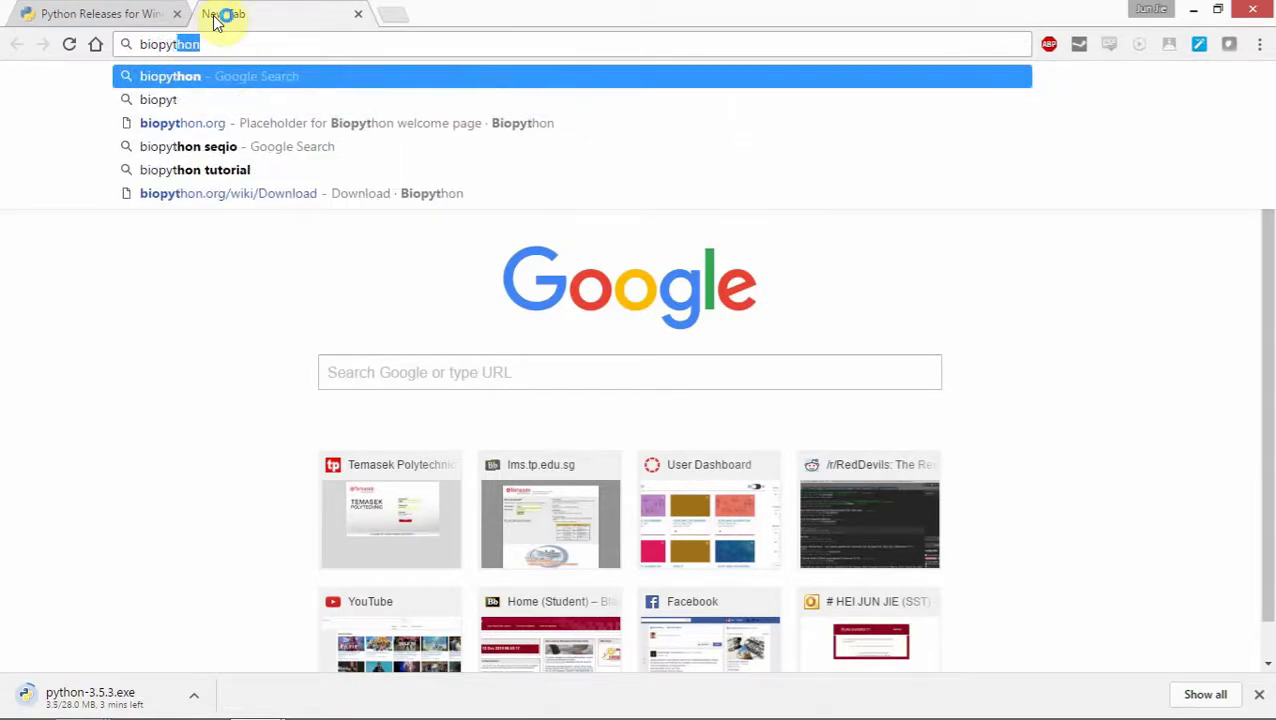
{"action": "type", "text": "hon"}
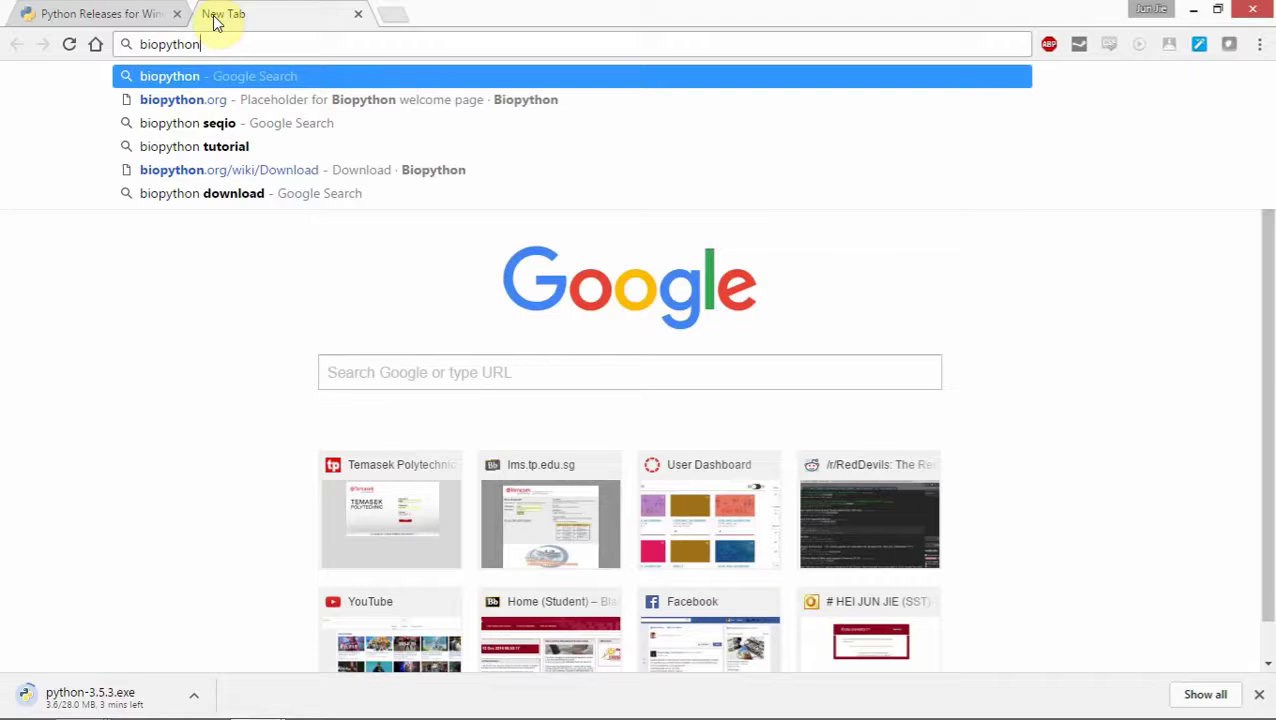
{"action": "key", "text": "Return"}
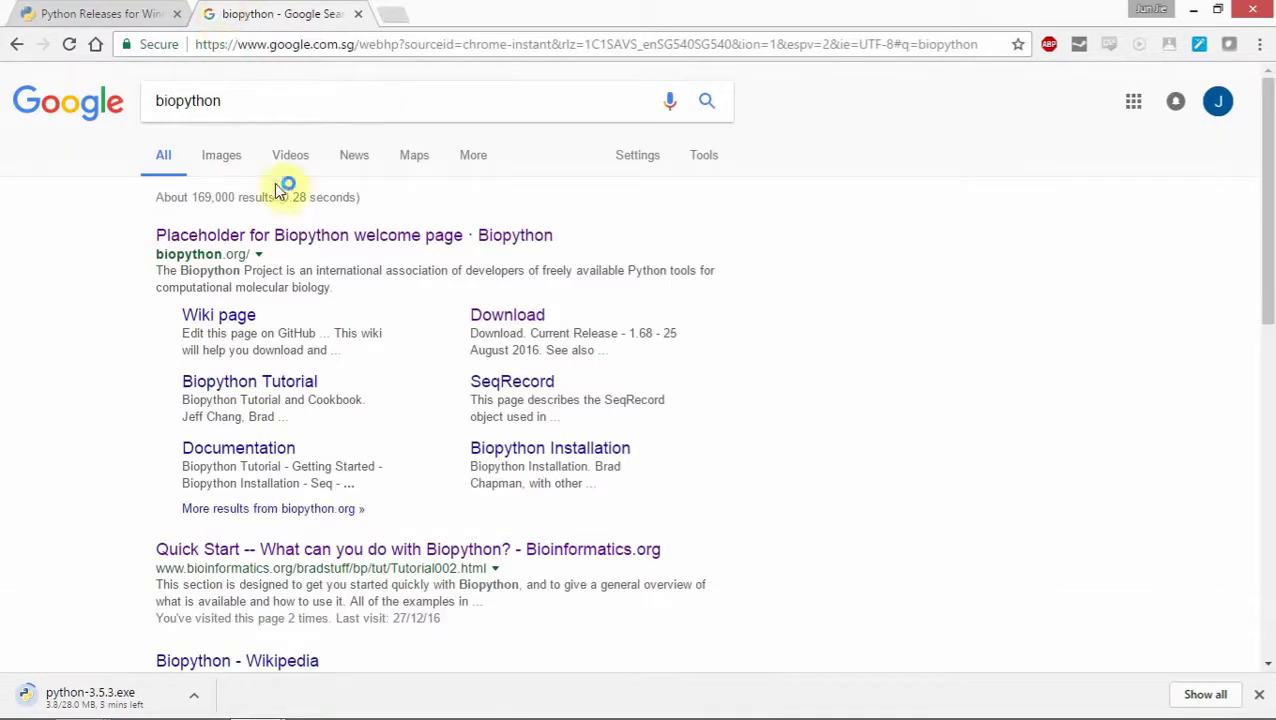
{"action": "left_click", "coordinate": [291, 241]}
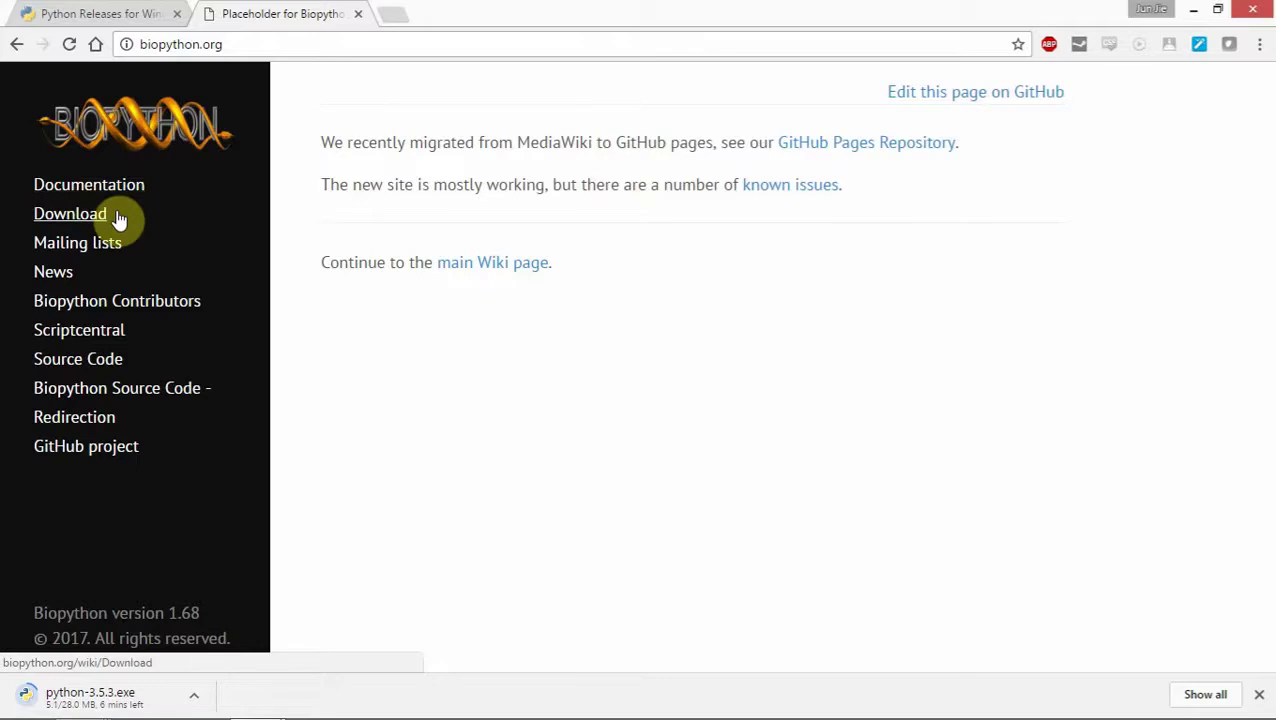
{"action": "left_click", "coordinate": [118, 219]}
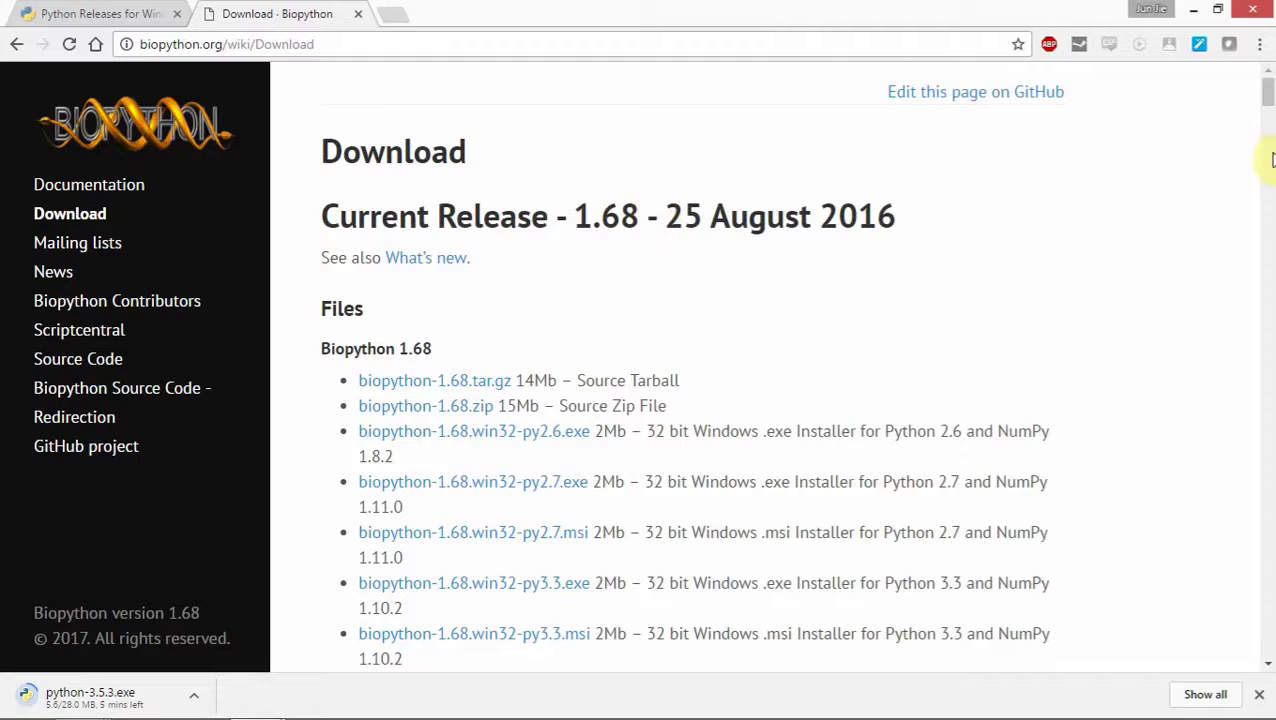
Step: Check which Biopython 1.68 installer matches the chosen Python 3.5.3 release and download biopython-1.68.win32-py3.5.msi
{"action": "left_click_drag", "start_coordinate": [1267, 94], "coordinate": [1270, 110]}
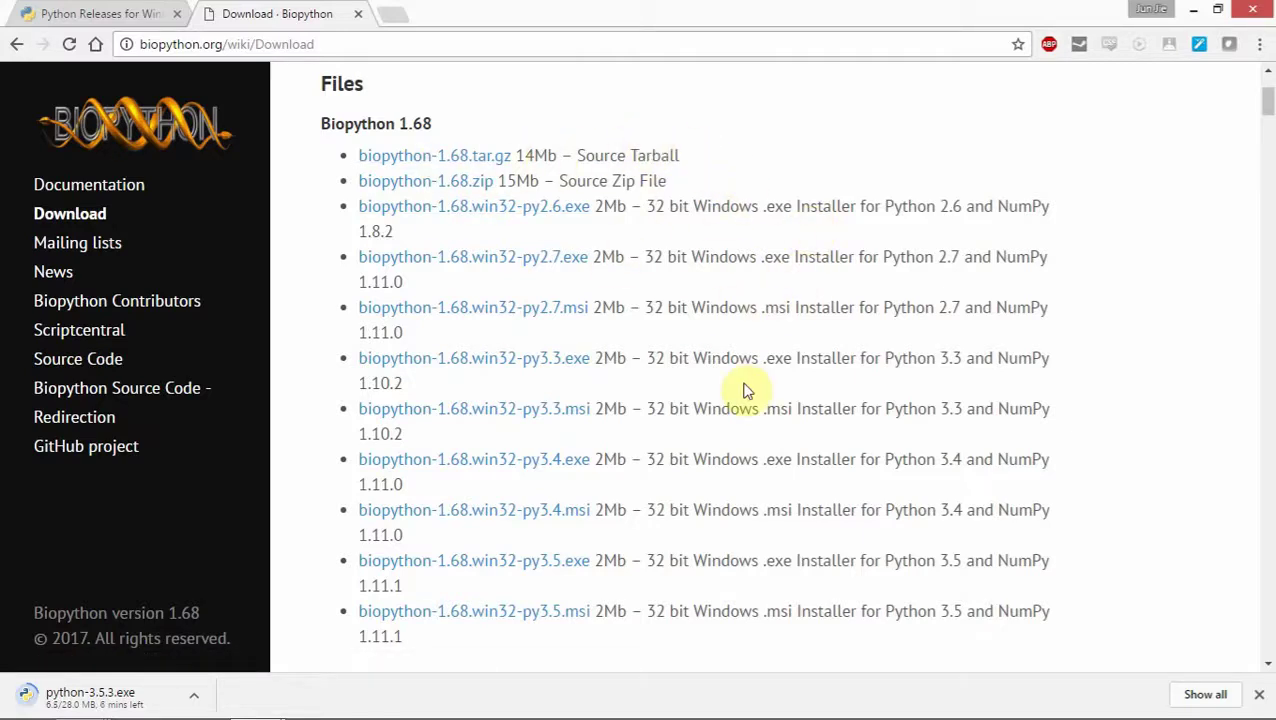
{"action": "scroll", "coordinate": [746, 390], "scroll_direction": "down", "scroll_amount": 1}
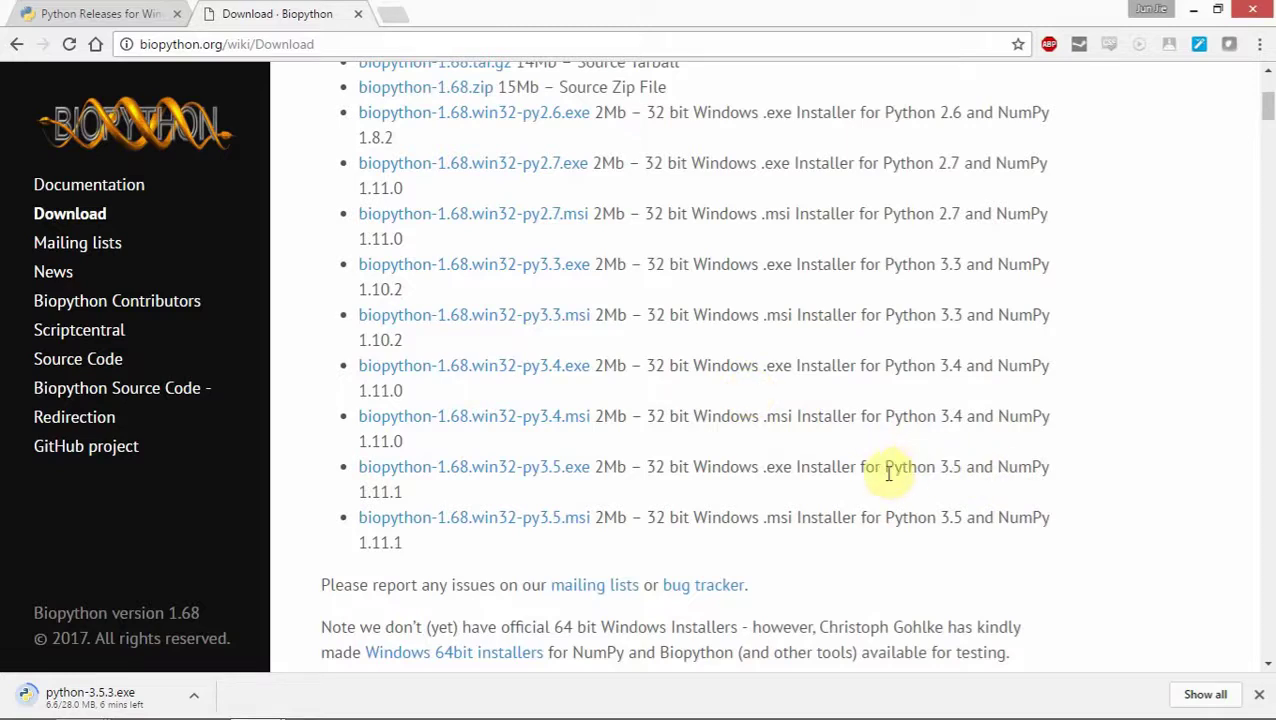
{"action": "left_click_drag", "start_coordinate": [886, 517], "coordinate": [958, 520]}
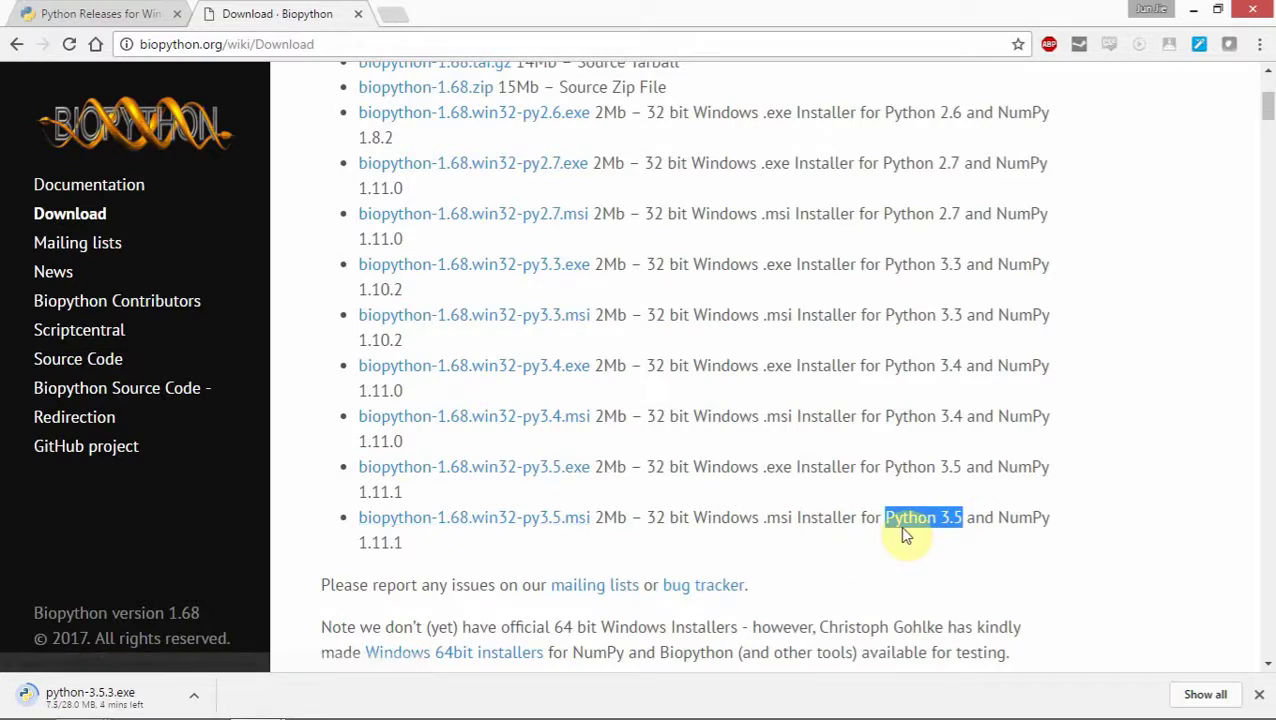
{"action": "left_click", "coordinate": [948, 541]}
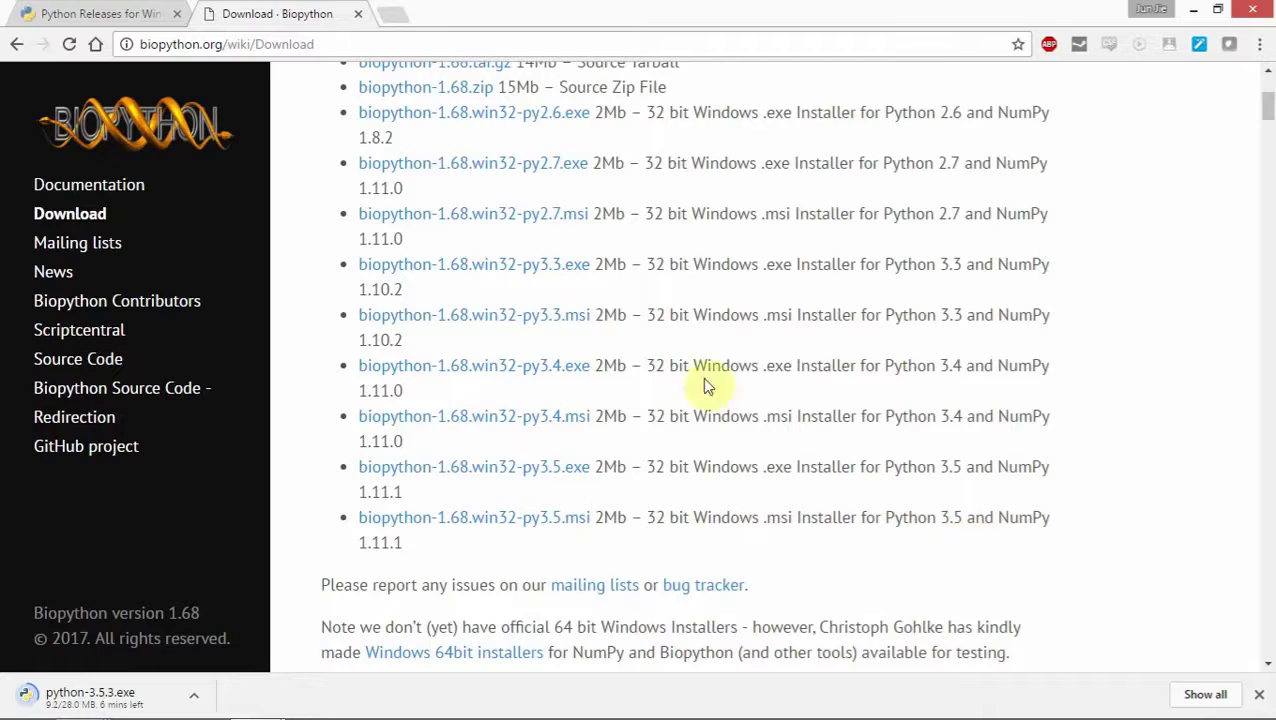
{"action": "left_click", "coordinate": [150, 13]}
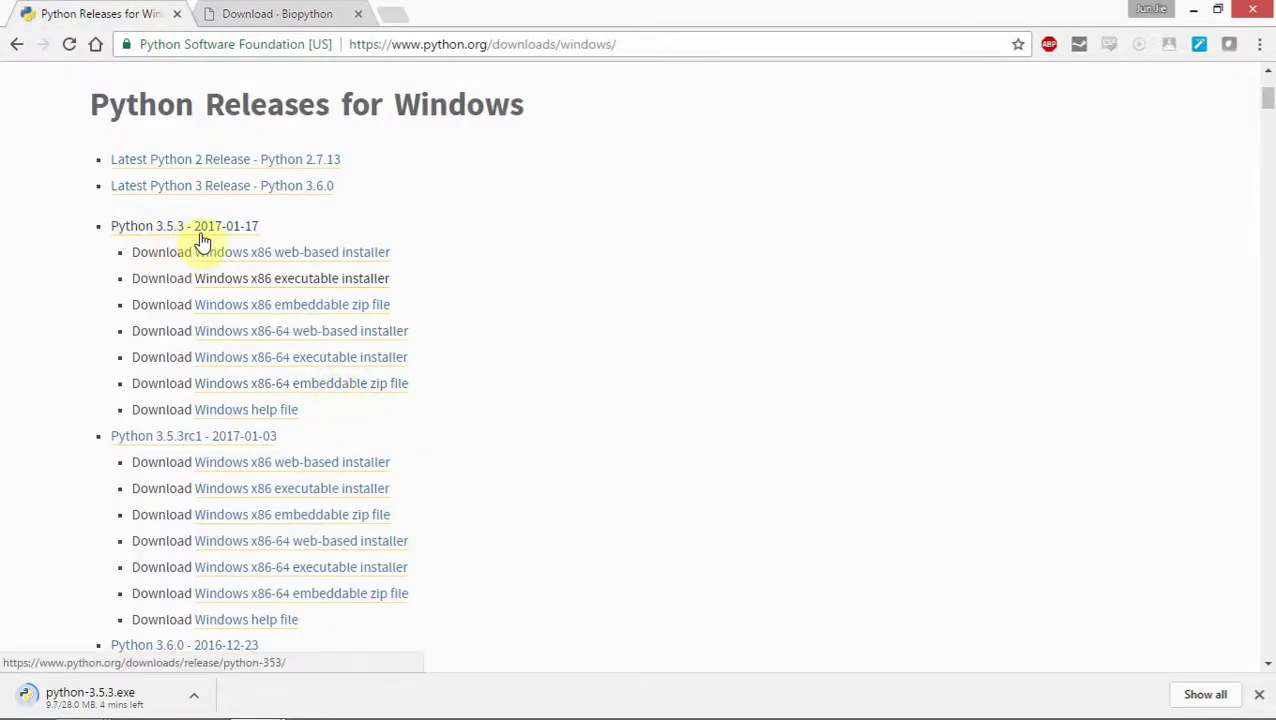
{"action": "left_click", "coordinate": [246, 8]}
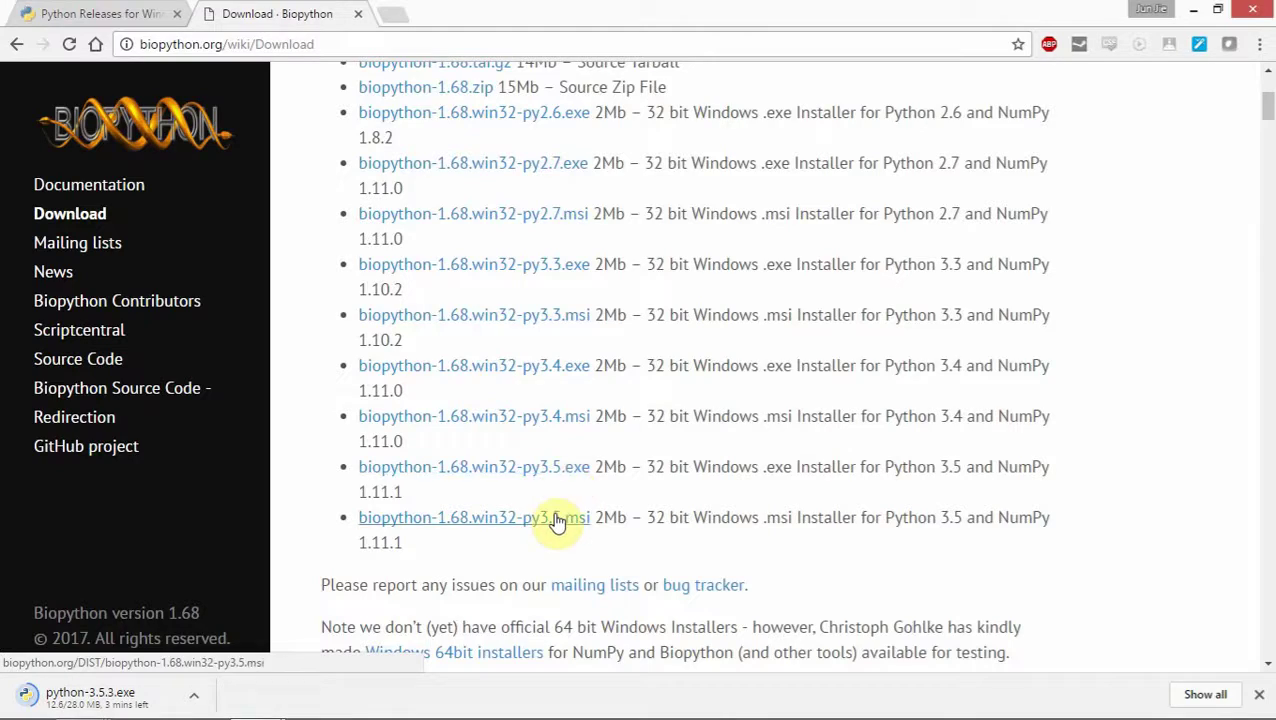
{"action": "left_click", "coordinate": [557, 521]}
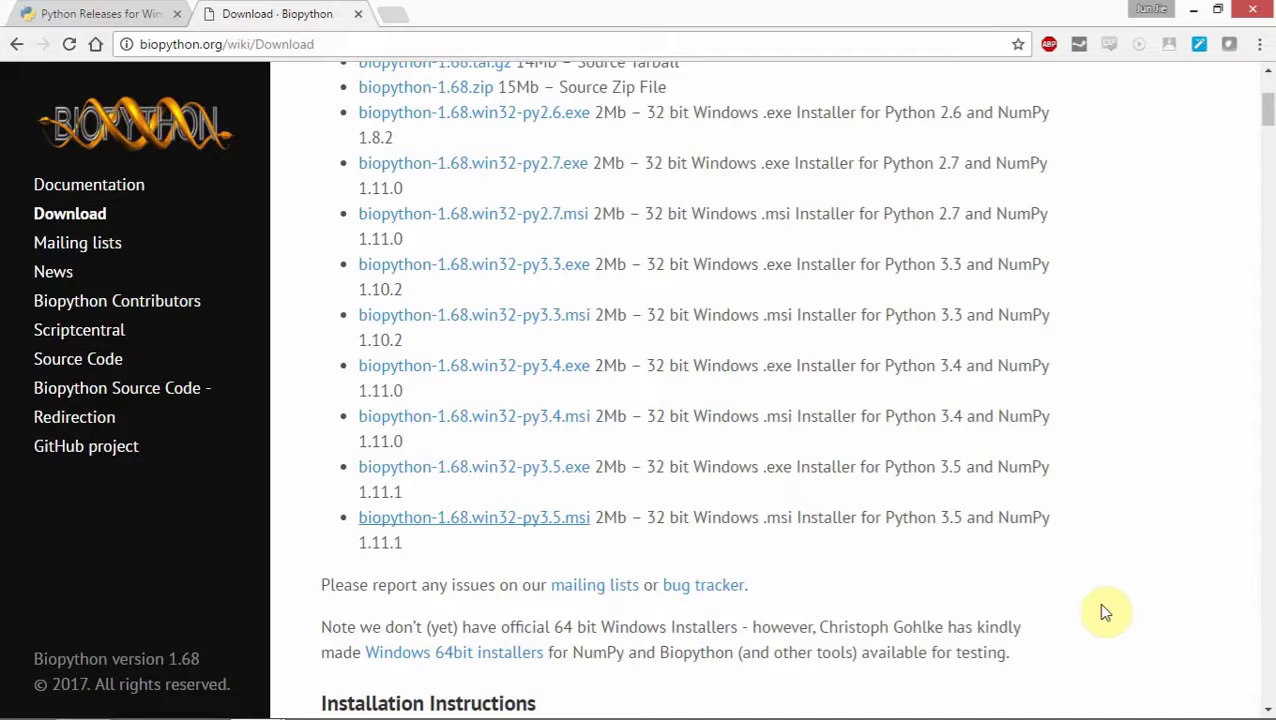
Step: View the Python and Biopython installers in the "installation of pythonbio" folder and return to the browser
{"action": "left_click", "coordinate": [100, 708]}
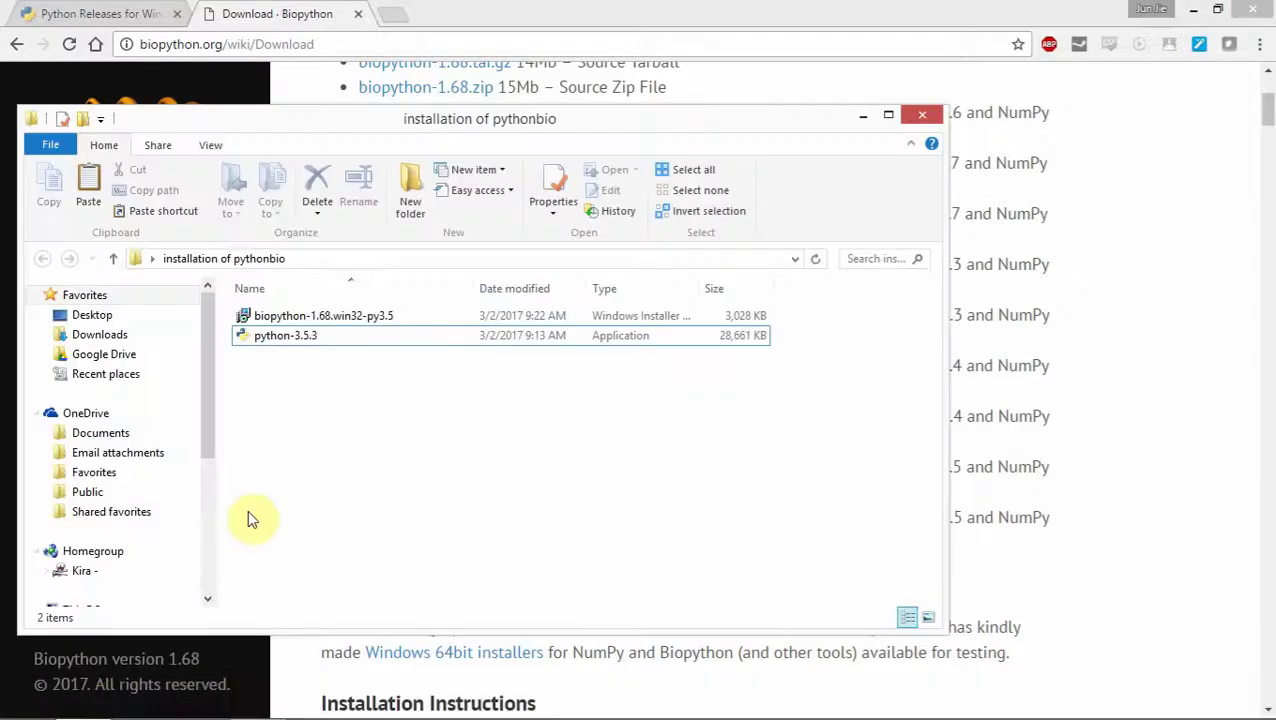
{"action": "left_click_drag", "start_coordinate": [342, 402], "coordinate": [380, 280]}
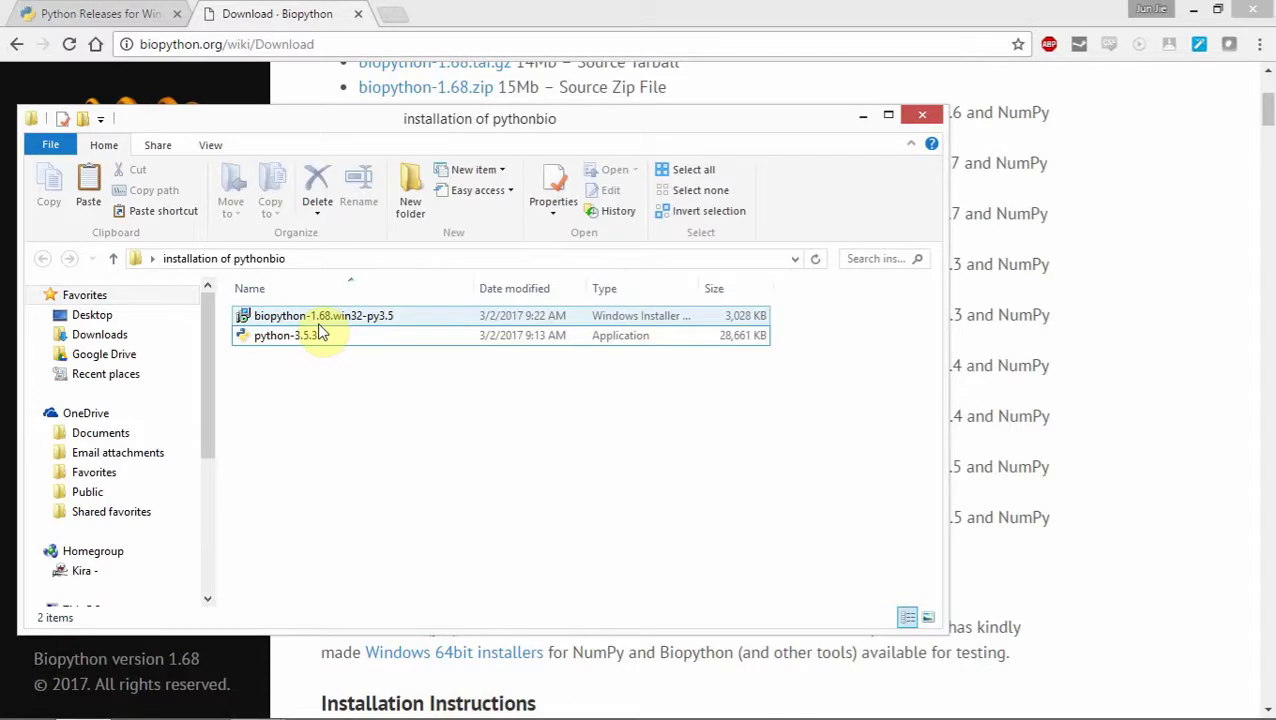
{"action": "left_click", "coordinate": [1149, 180]}
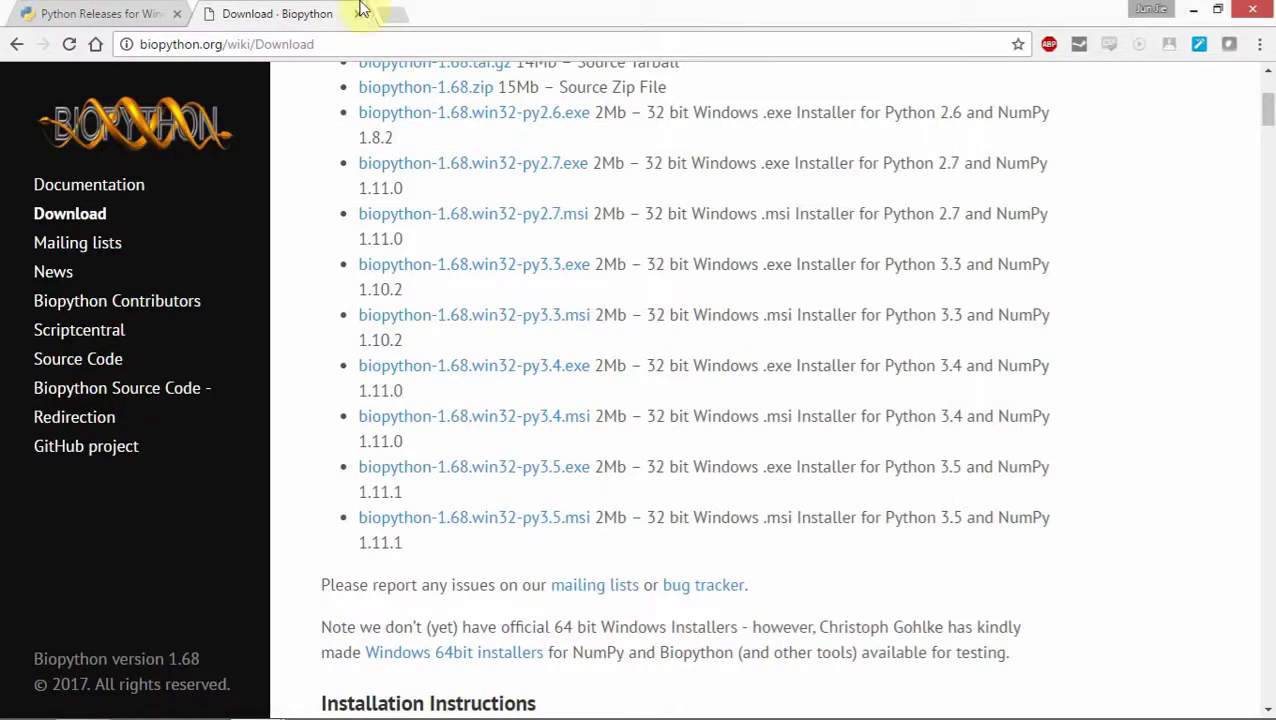
Step: View the browser's download list in a new tab and close that tab
{"action": "left_click", "coordinate": [399, 11]}
{"action": "type", "text": "ctrl+ j"}
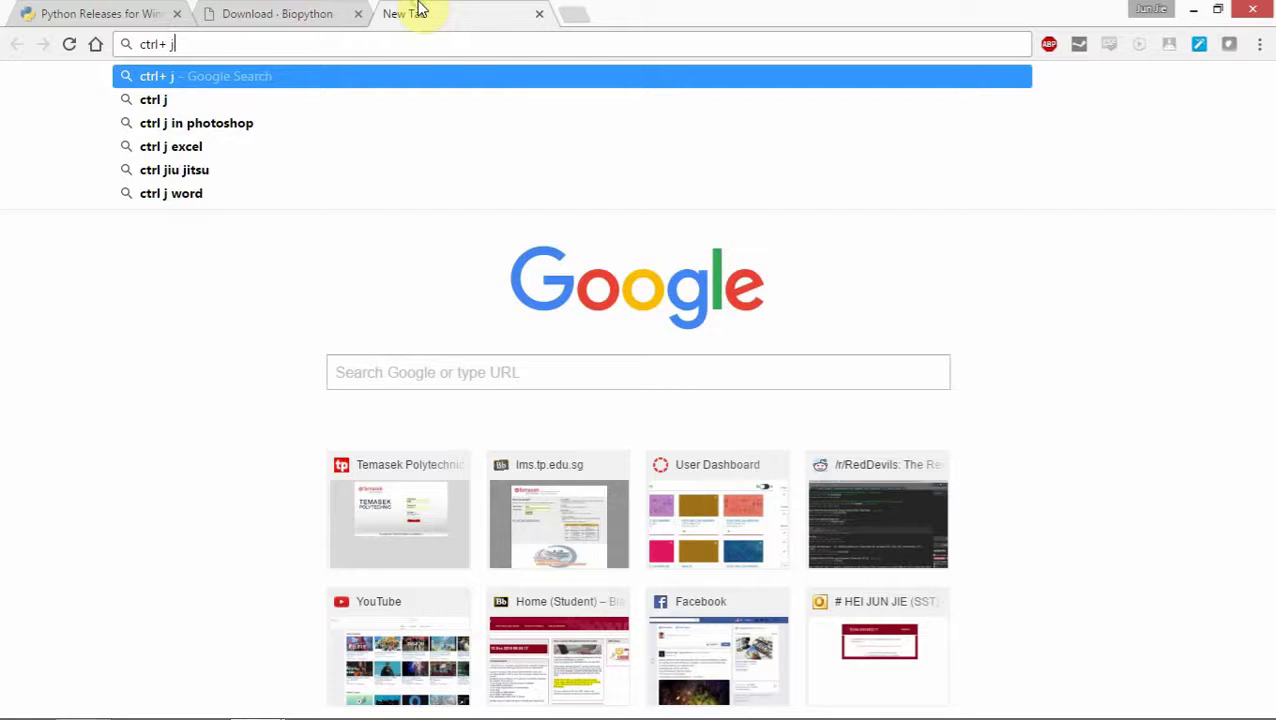
{"action": "middle_click", "coordinate": [418, 8]}
{"action": "key", "text": "ctrl+j"}
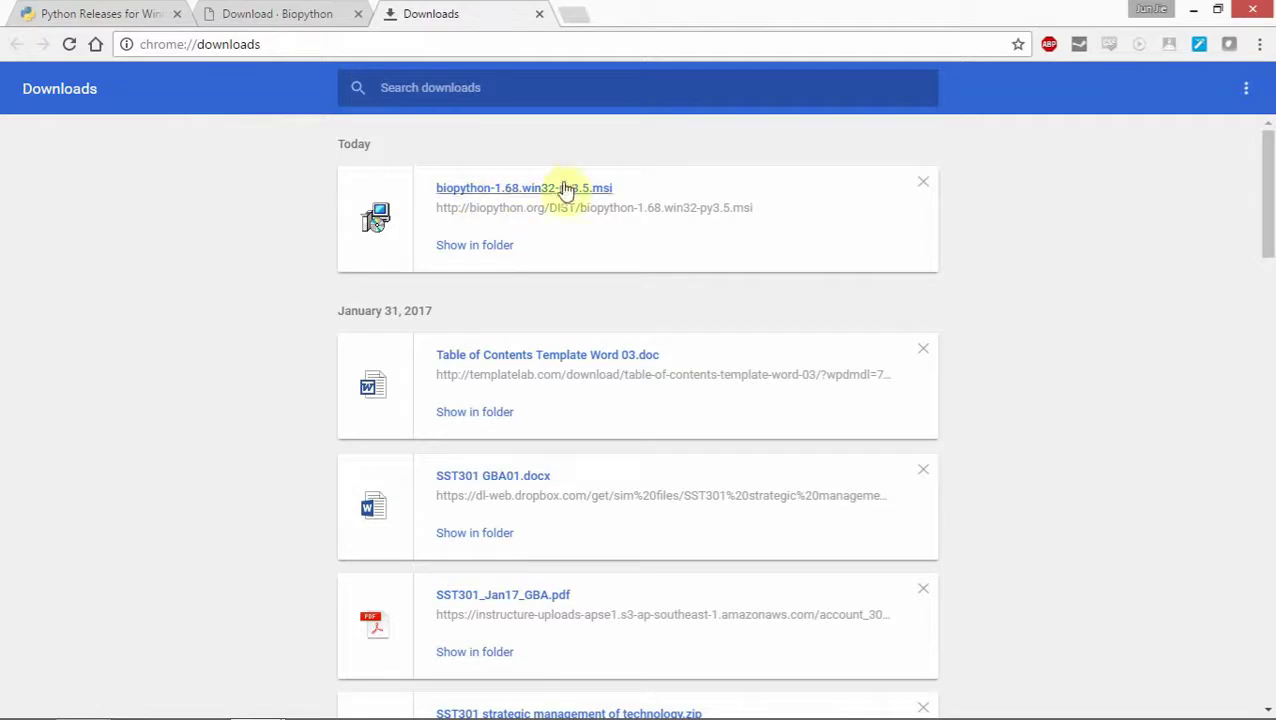
{"action": "middle_click", "coordinate": [490, 9]}
Step: Switch to File Explorer and run the python-3.5.3 installer from the "installation of pythonbio" folder
{"action": "key", "text": "super"}
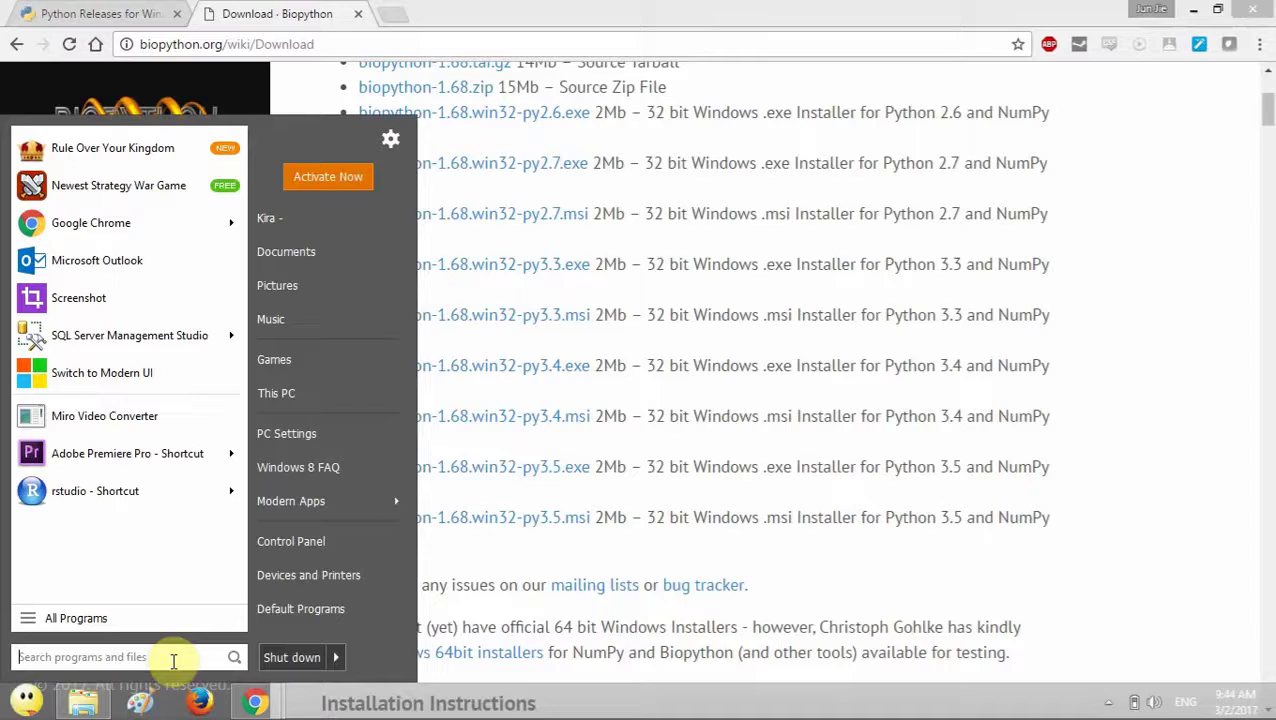
{"action": "left_click", "coordinate": [85, 699]}
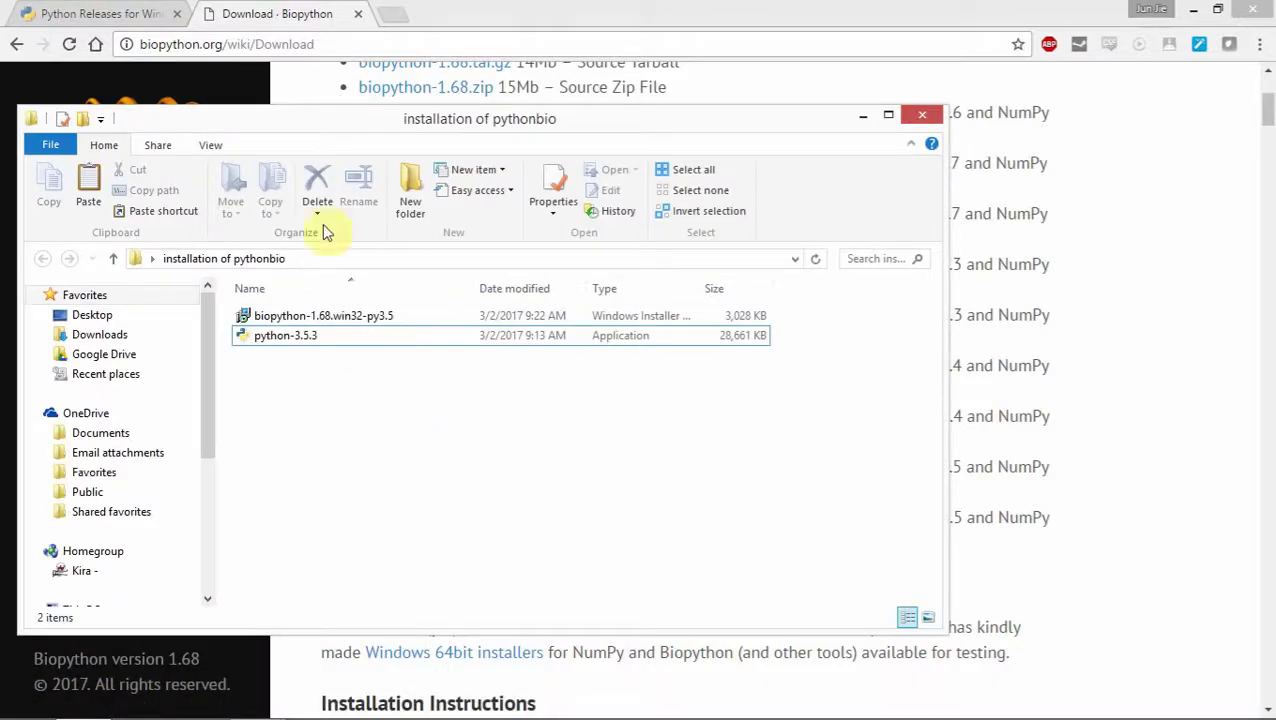
{"action": "left_click", "coordinate": [349, 343]}
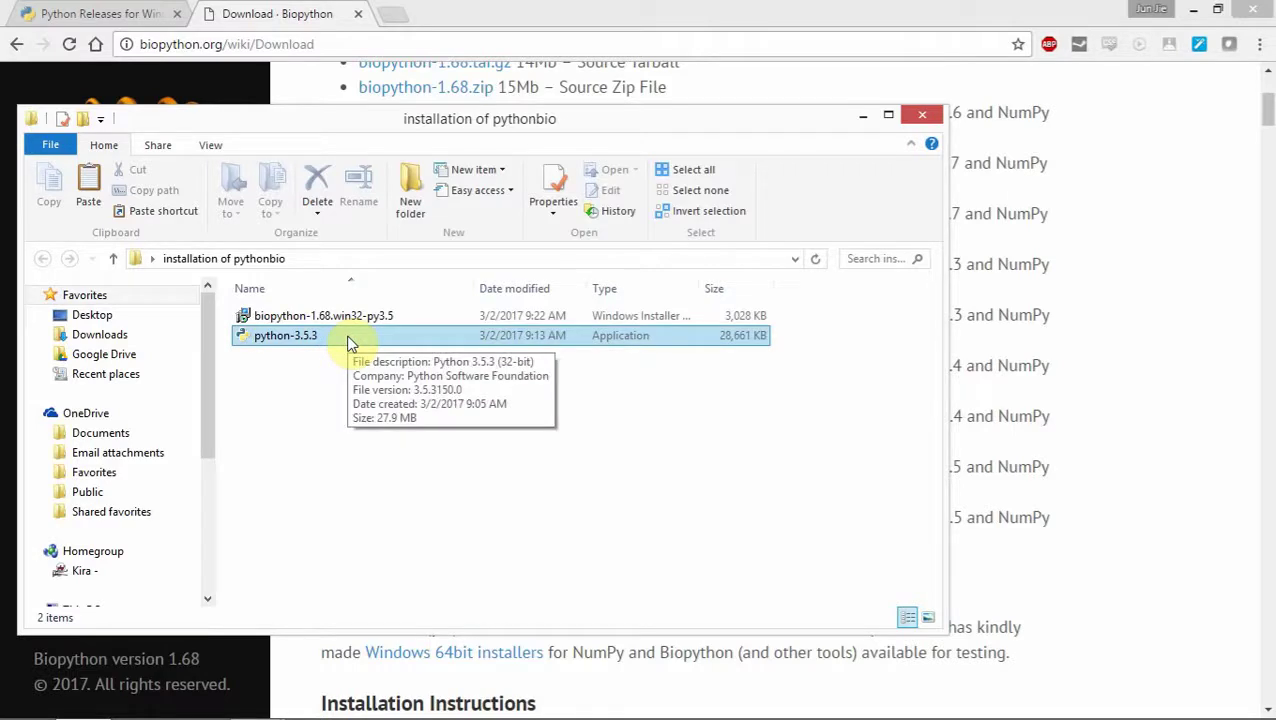
{"action": "double_click", "coordinate": [349, 343]}
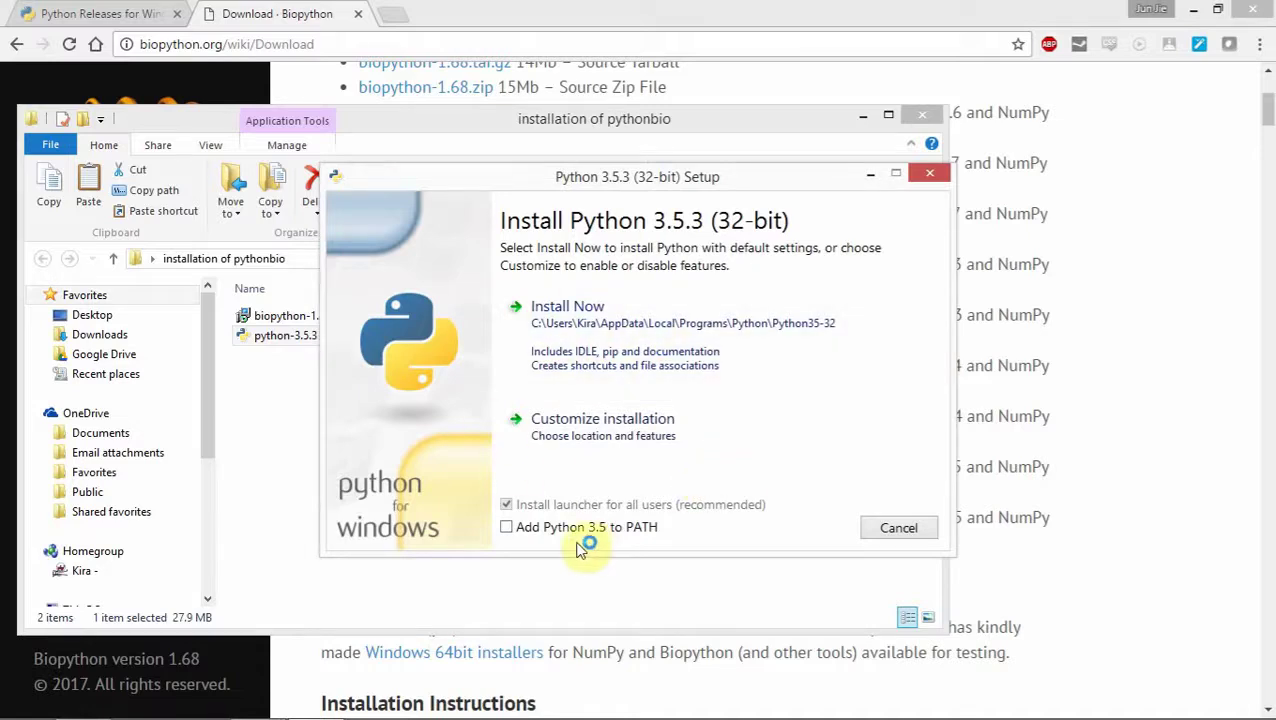
Step: Enable adding Python 3.5 to PATH and proceed with a customized installation, keeping the default optional features
{"action": "left_click", "coordinate": [507, 528]}
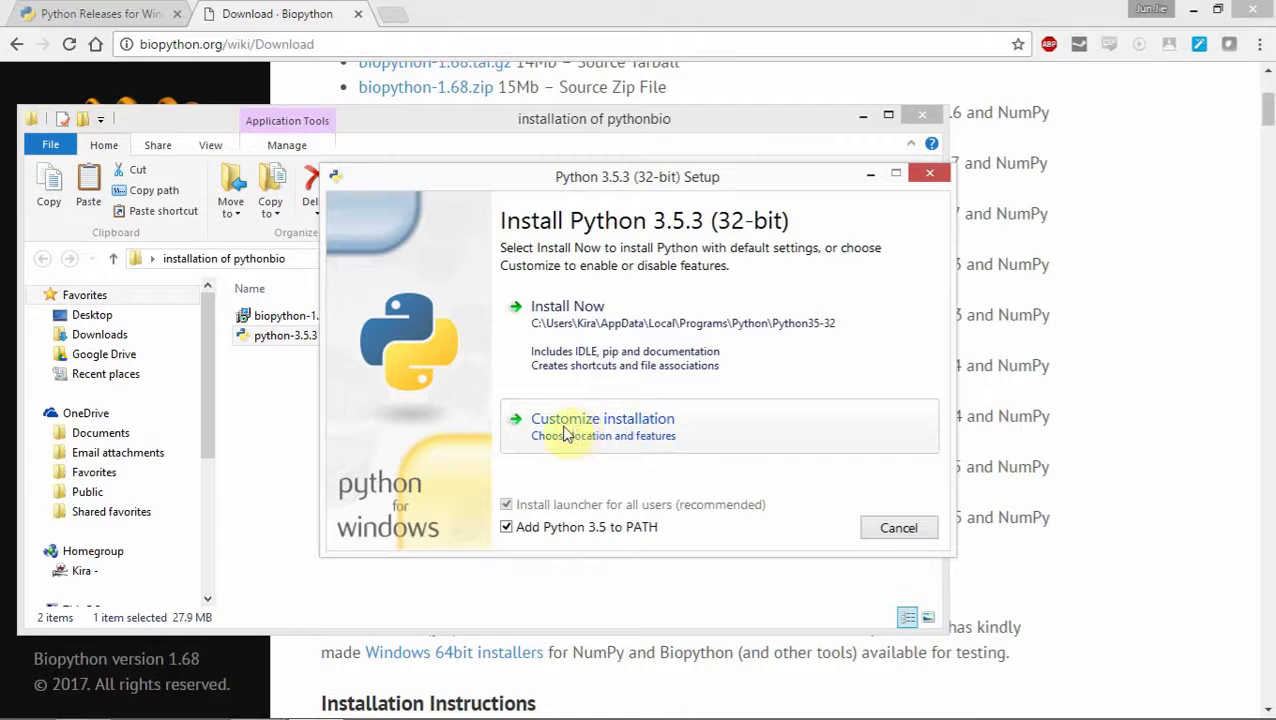
{"action": "left_click", "coordinate": [641, 425]}
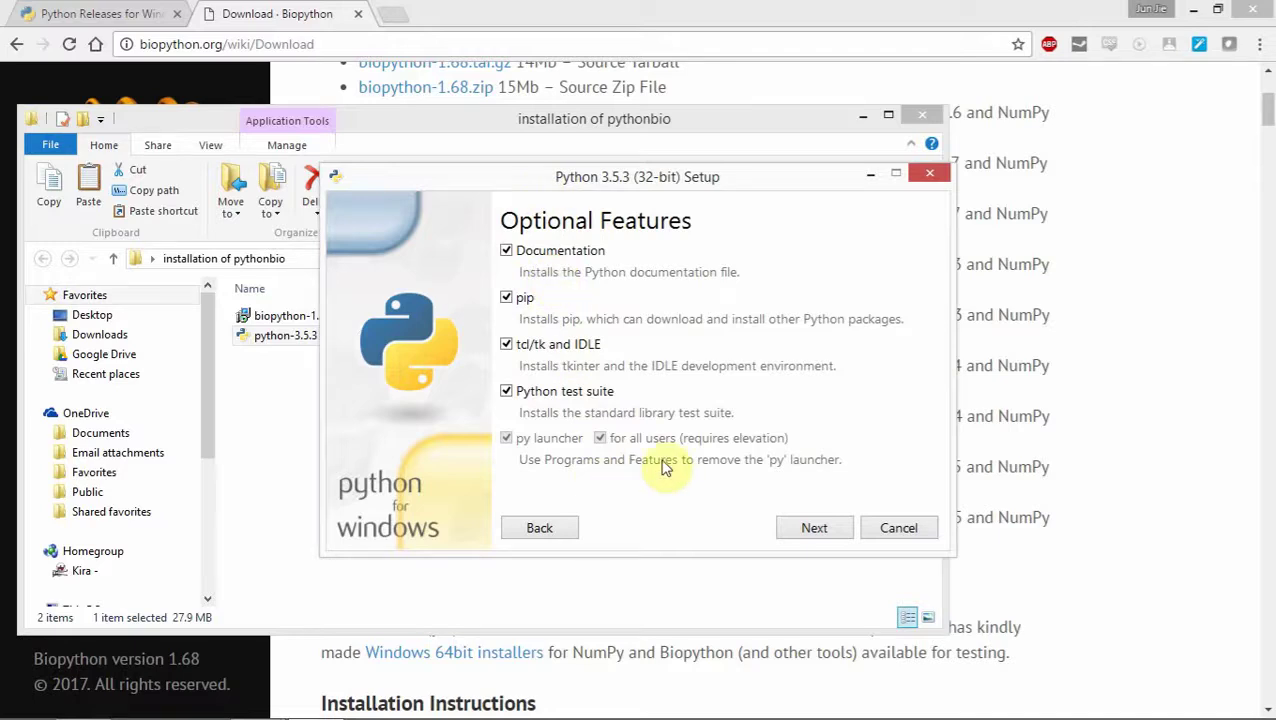
{"action": "left_click", "coordinate": [815, 528]}
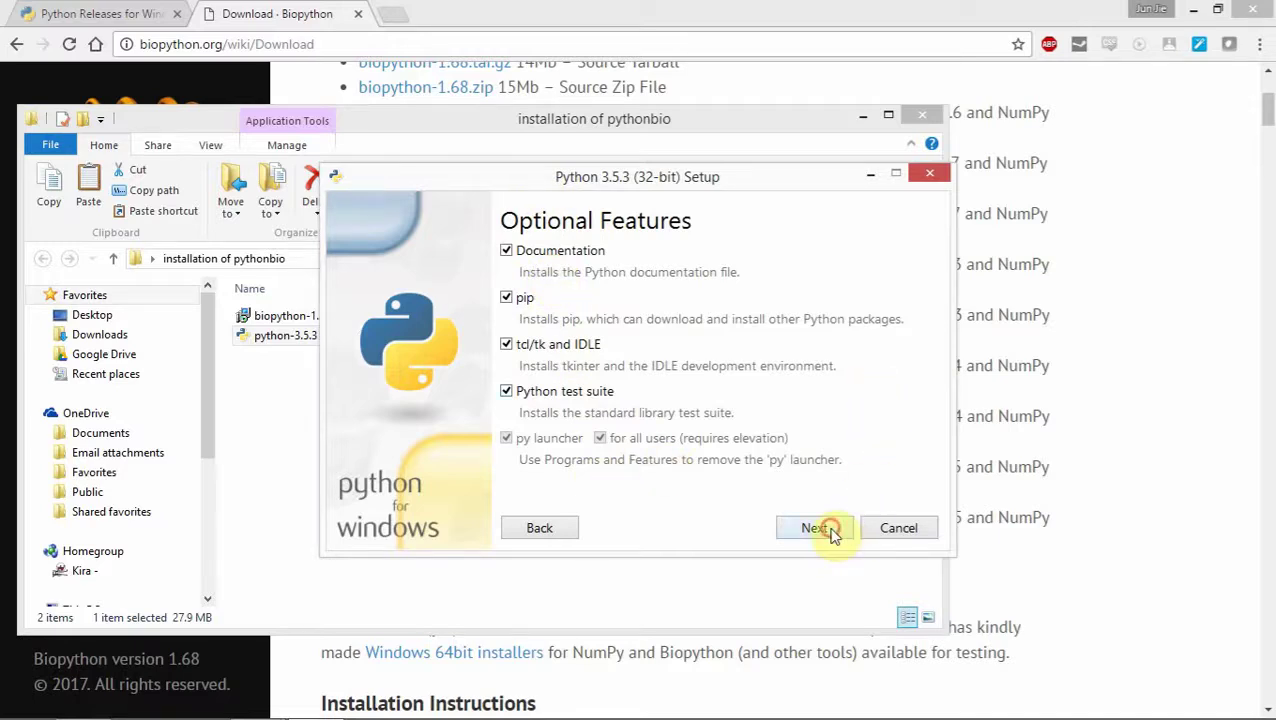
Step: Enable installation for all users and set the install location to C:\Python35
{"action": "left_click", "coordinate": [509, 254]}
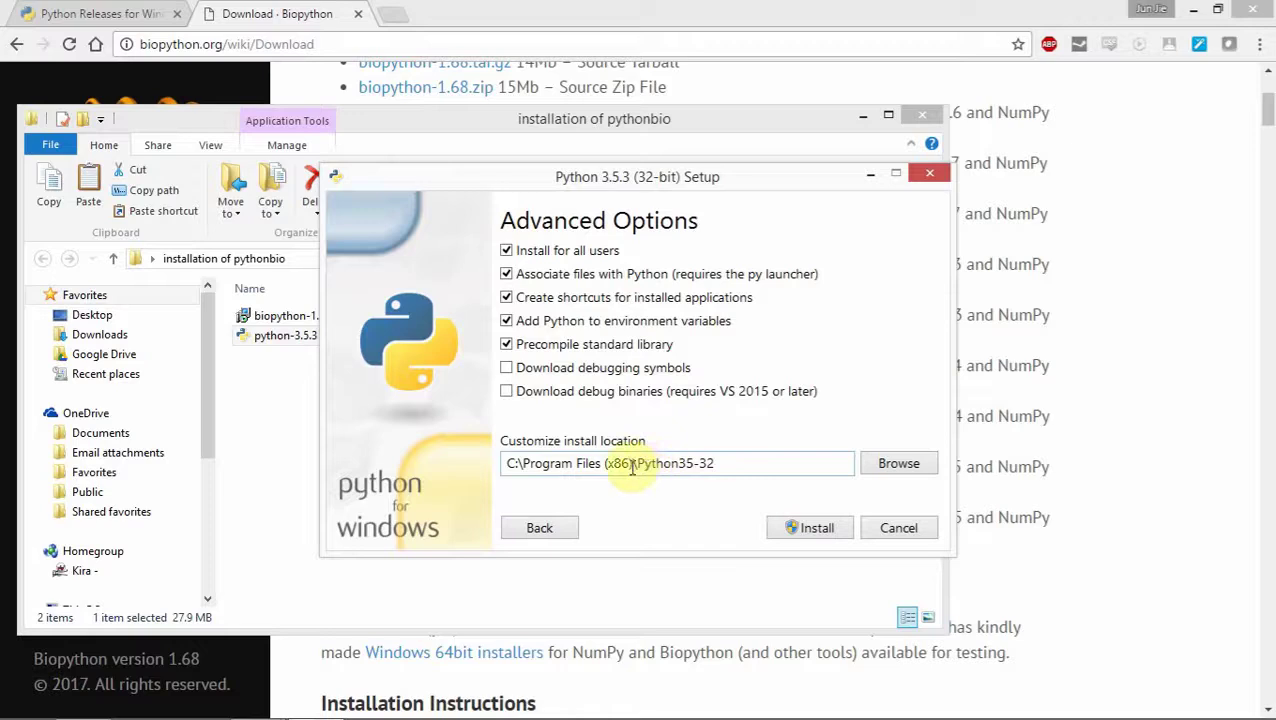
{"action": "left_click_drag", "start_coordinate": [636, 468], "coordinate": [521, 468]}
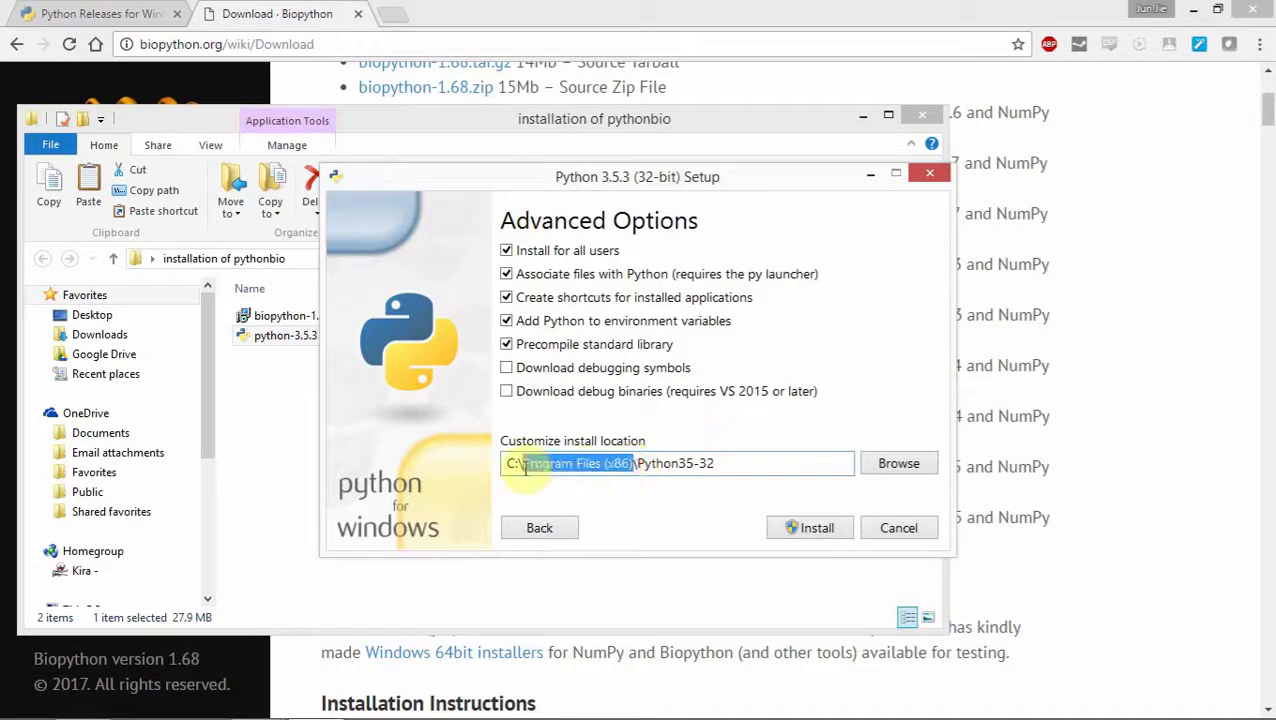
{"action": "key", "text": "BackSpace"}
{"action": "left_click", "coordinate": [608, 463]}
{"action": "key", "text": "BackSpace"}
{"action": "key", "text": "BackSpace"}
{"action": "key", "text": "BackSpace"}
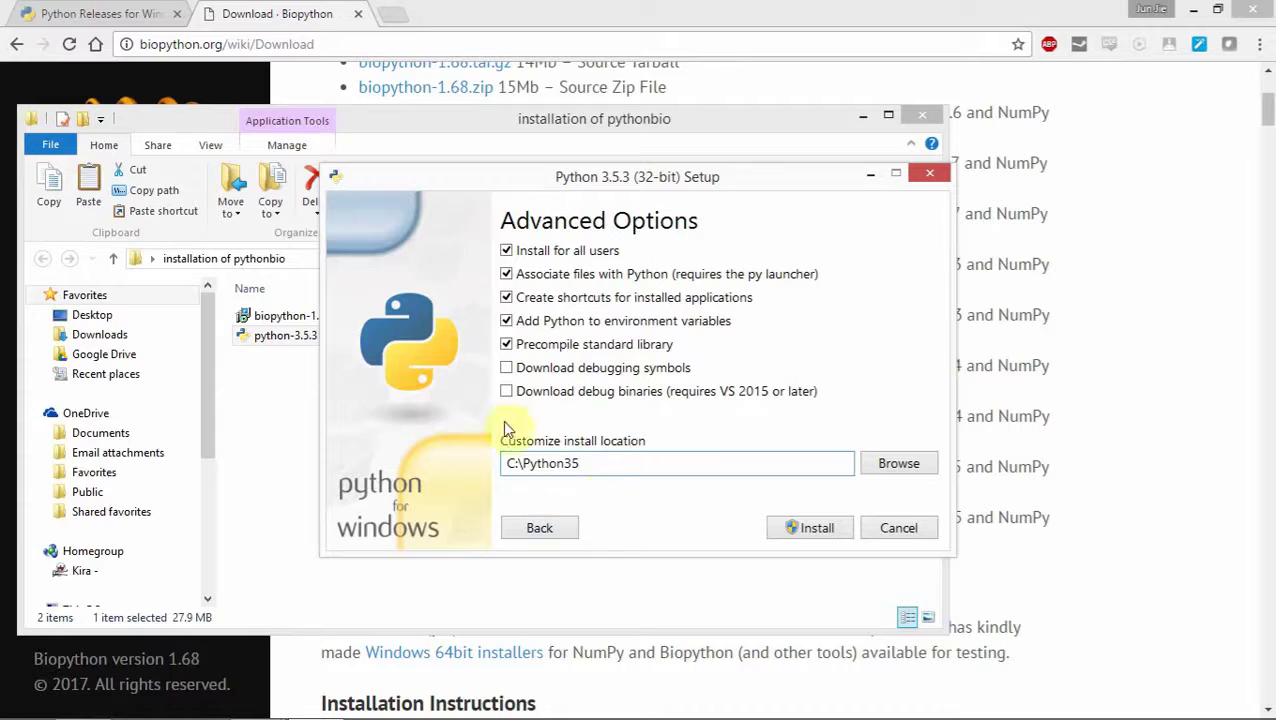
Step: Install Python 3.5.3 with the chosen advanced options and close the setup wizard once it completes
{"action": "left_click", "coordinate": [810, 531]}
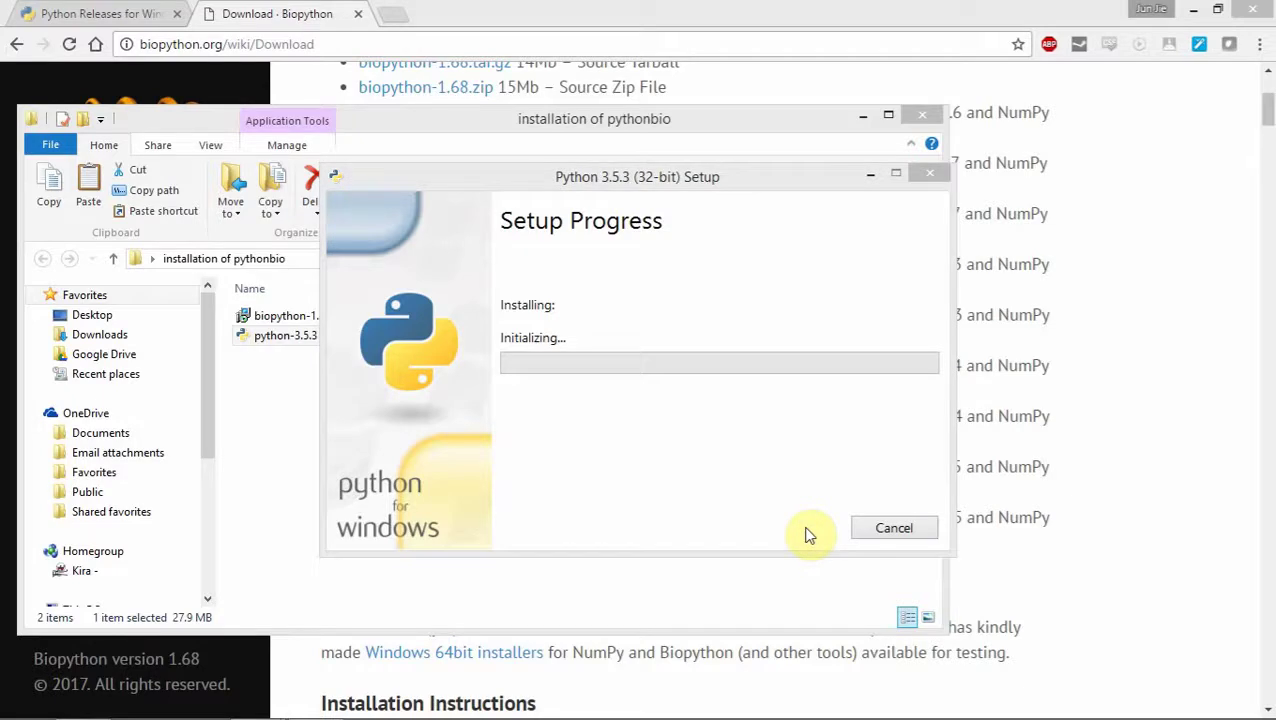
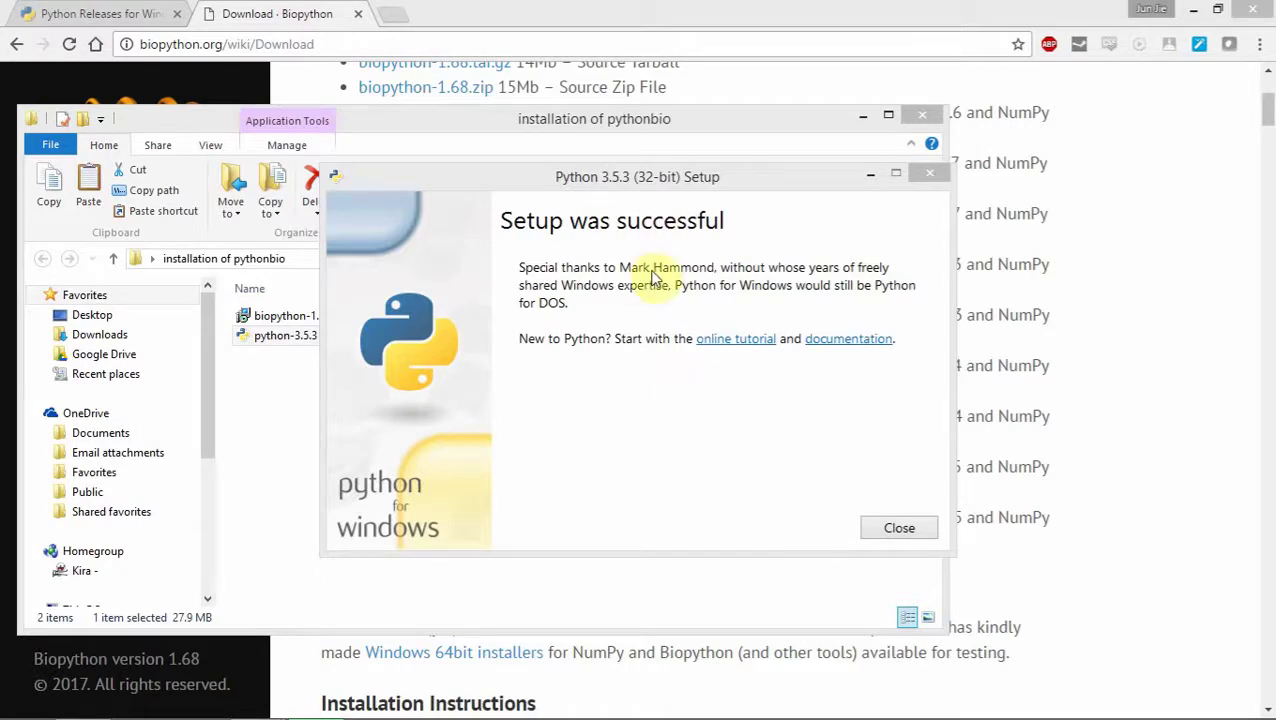
{"action": "left_click", "coordinate": [906, 529]}
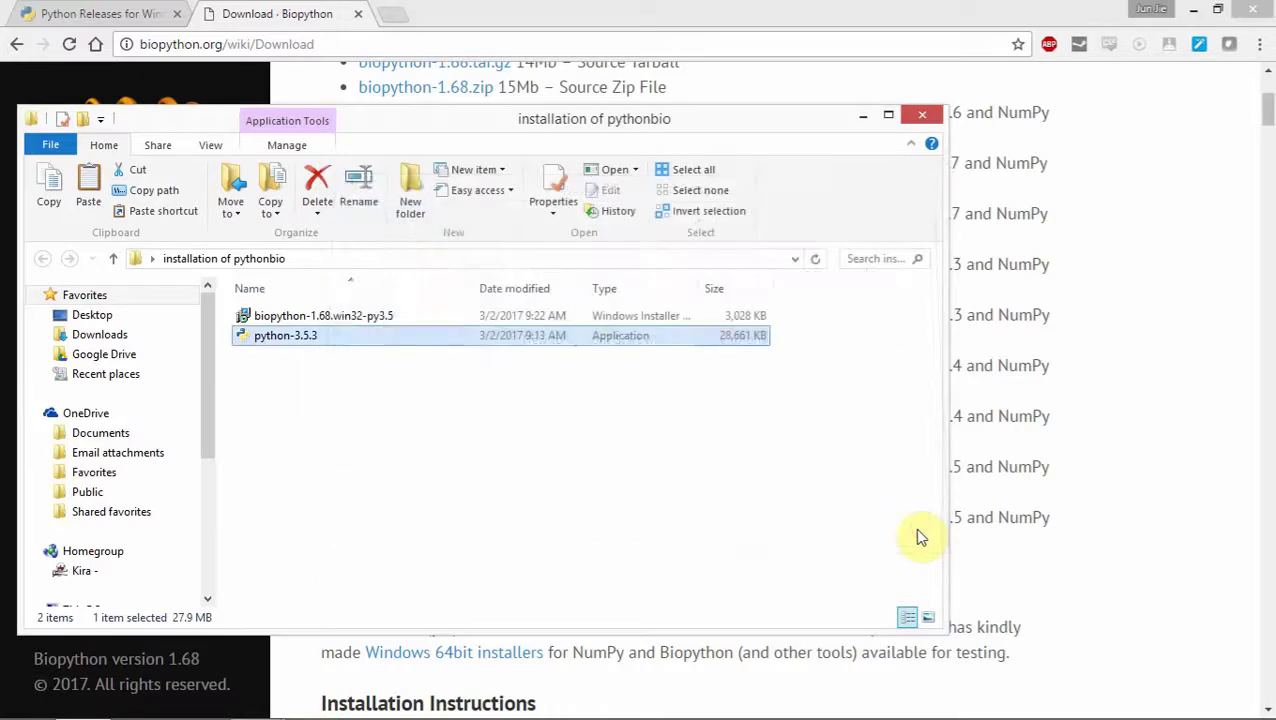
{"action": "left_click", "coordinate": [815, 494]}
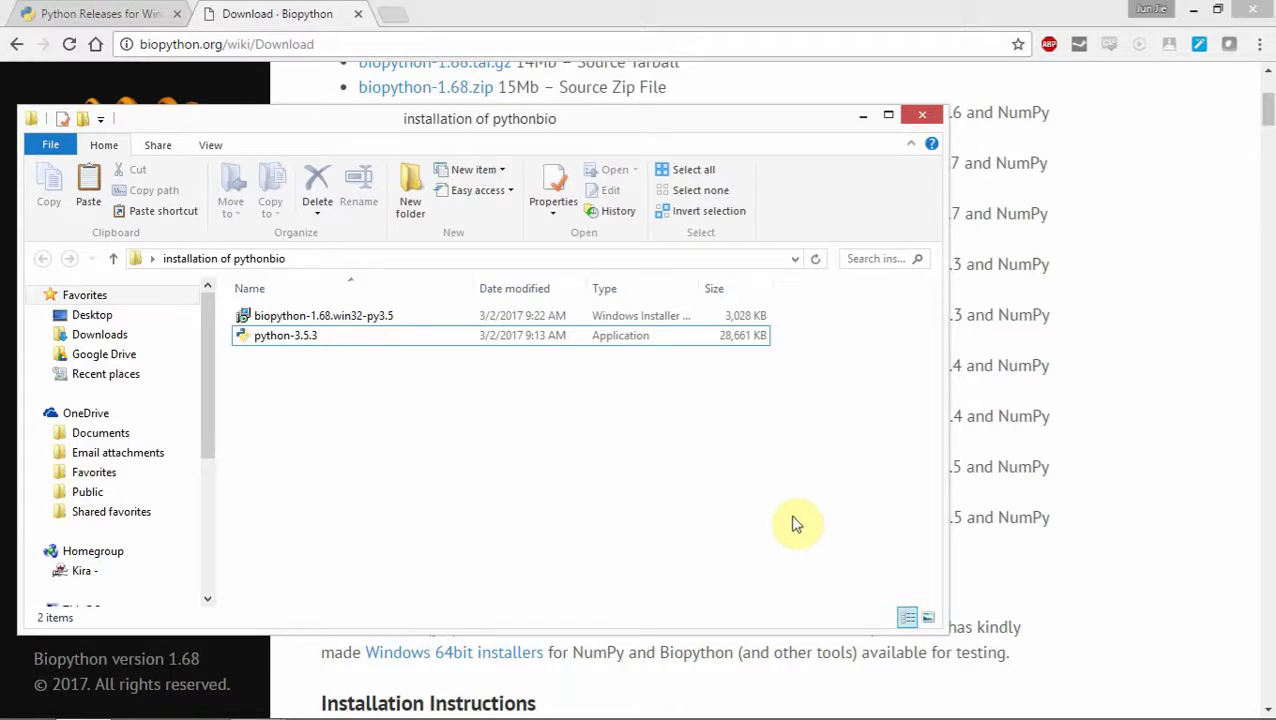
Step: Launch IDLE (Python 3.5 32-bit) and bring its shell window in front of the File Explorer window
{"action": "mouse_move", "coordinate": [400, 705]}
{"action": "left_click", "coordinate": [22, 702]}
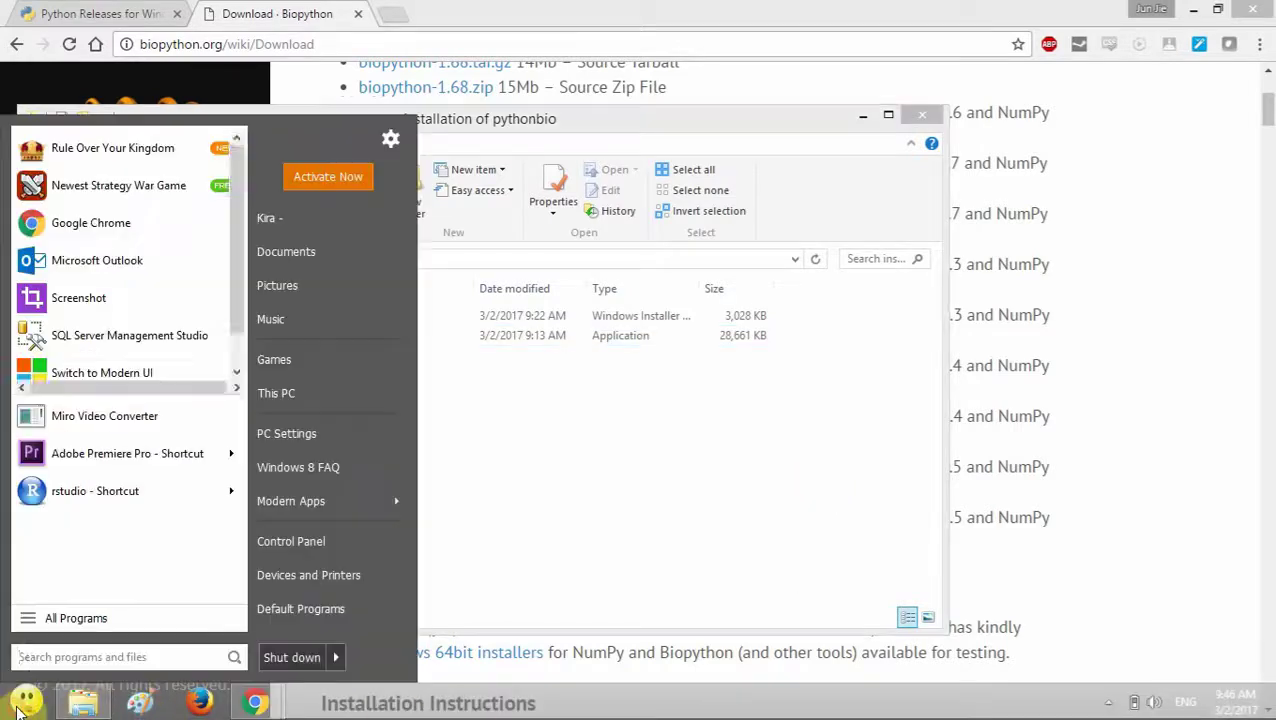
{"action": "type", "text": "idle"}
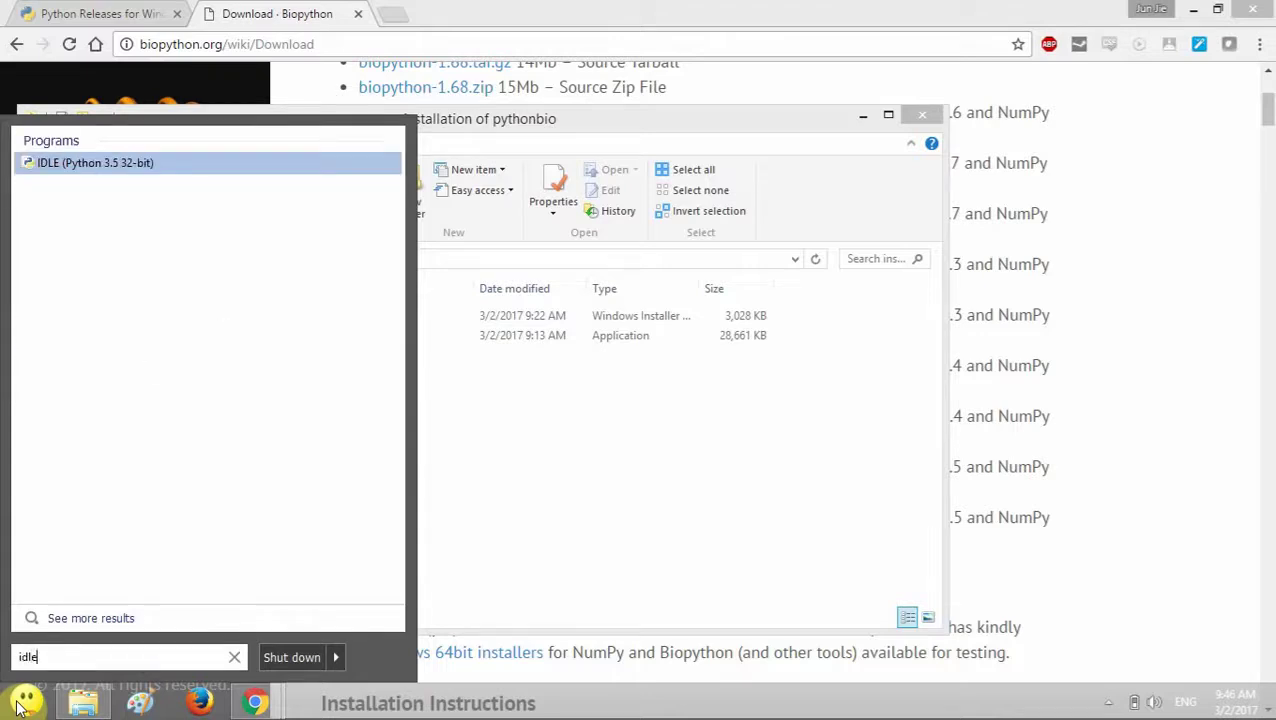
{"action": "left_click", "coordinate": [70, 166]}
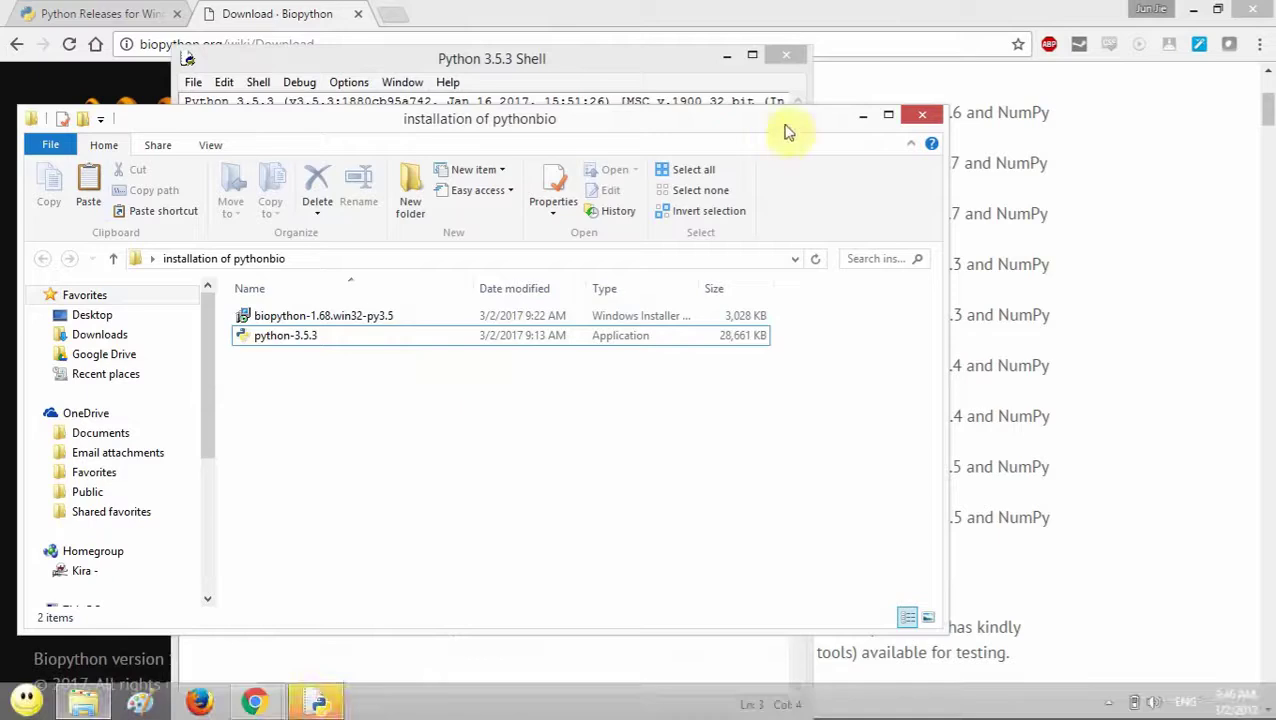
{"action": "left_click", "coordinate": [639, 56]}
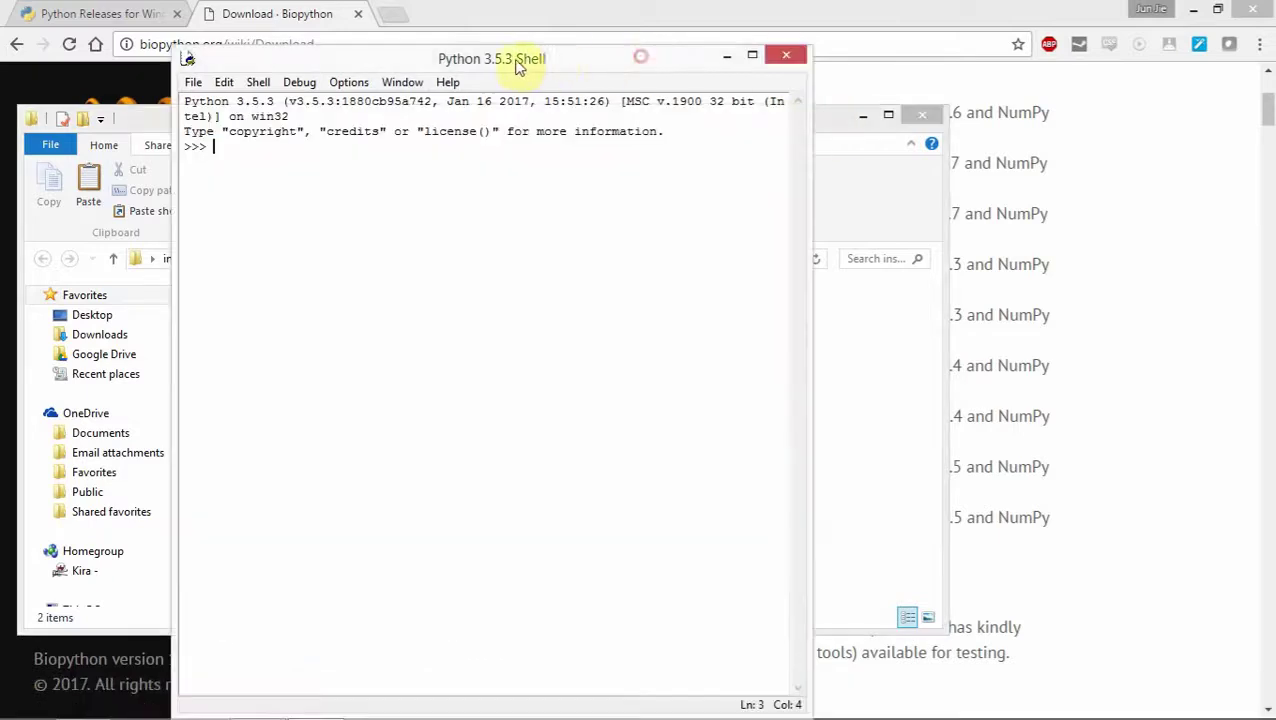
{"action": "left_click_drag", "start_coordinate": [572, 57], "coordinate": [741, 35]}
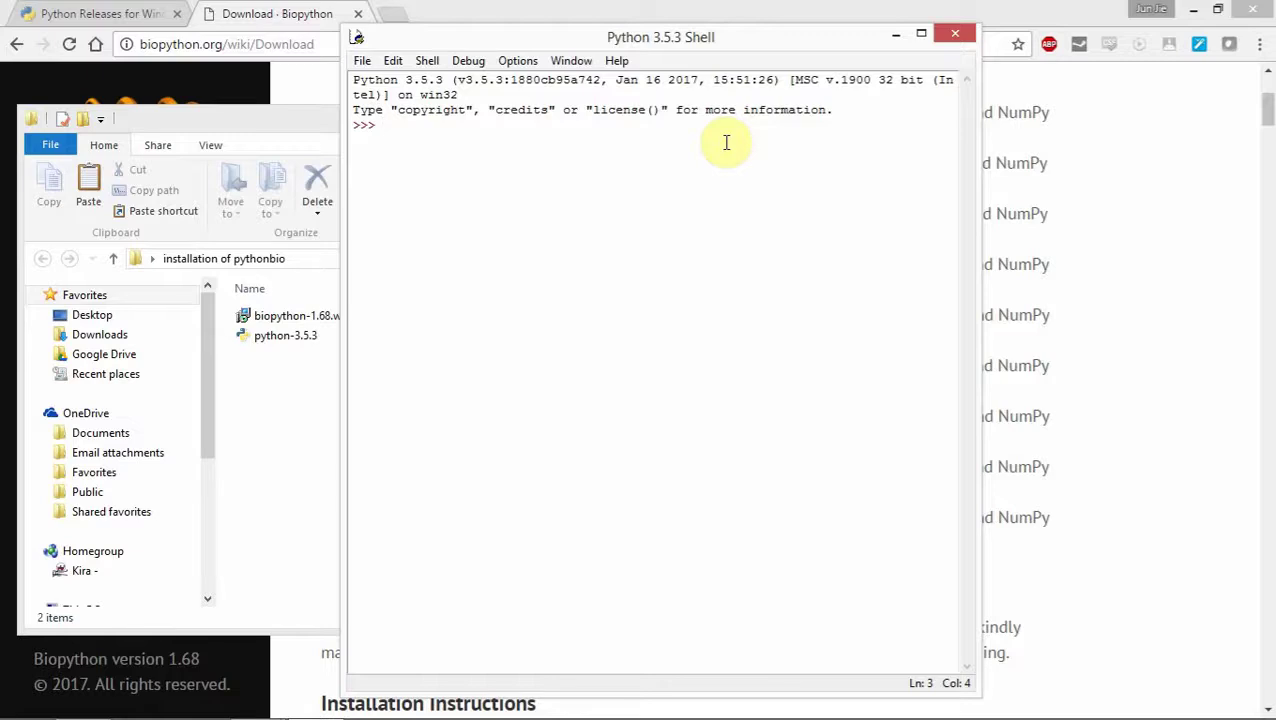
Step: Run print ("Hello World") in the Python shell to test the installation, and close the shell
{"action": "type", "text": "print"}
{"action": "type", "text": "()"}
{"action": "key", "text": "Left"}
{"action": "type", "text": "\"\""}
{"action": "key", "text": "Left"}
{"action": "type", "text": "Hello Wo"}
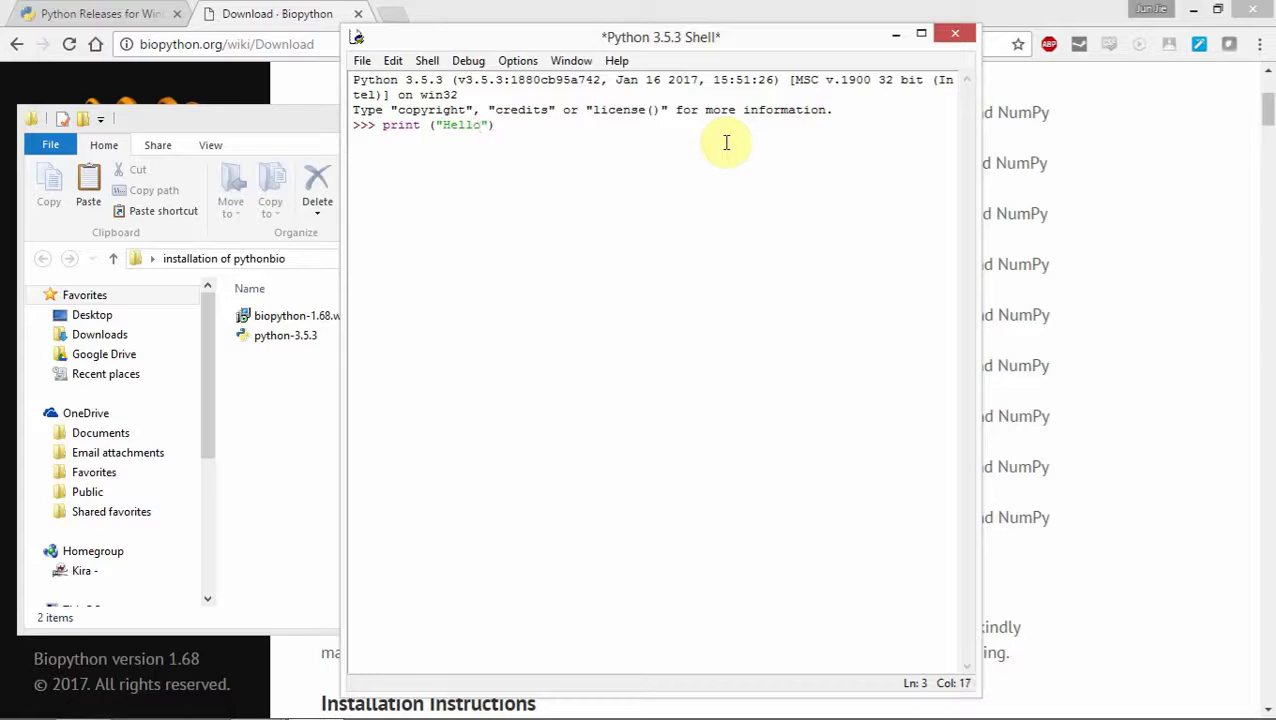
{"action": "type", "text": "rld"}
{"action": "left_click", "coordinate": [726, 142]}
{"action": "key", "text": "Return"}
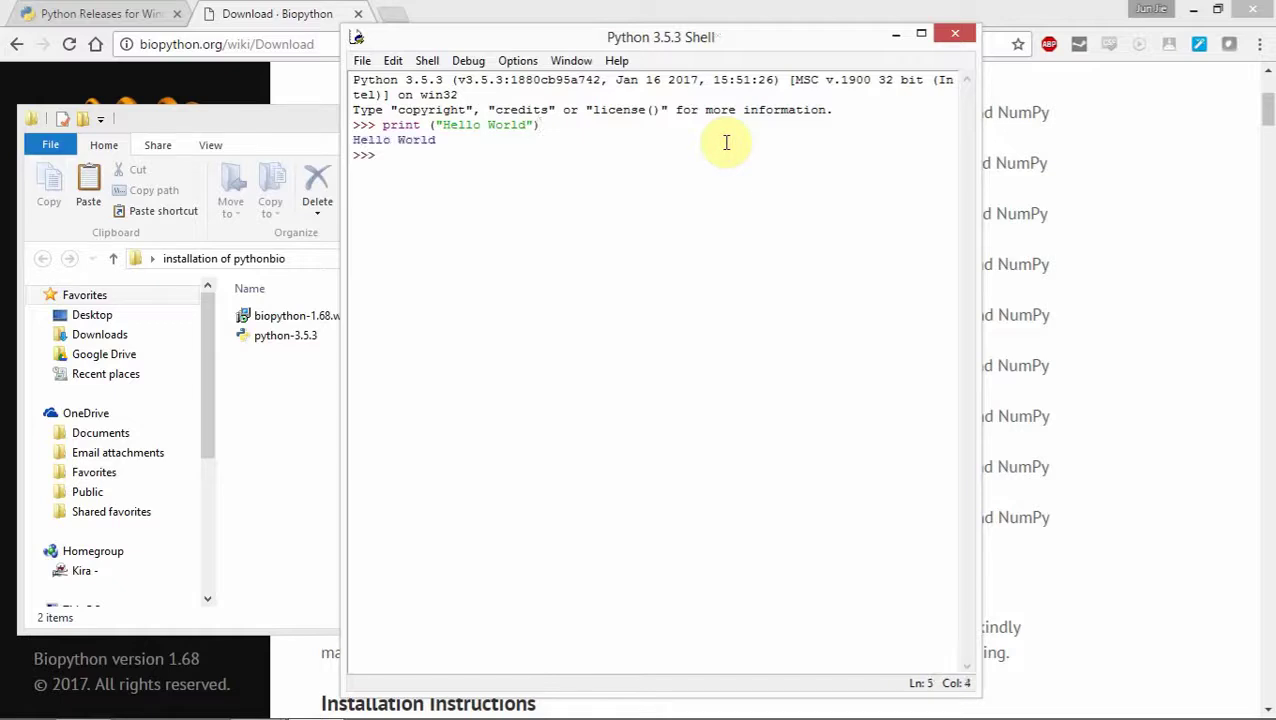
{"action": "left_click", "coordinate": [958, 40]}
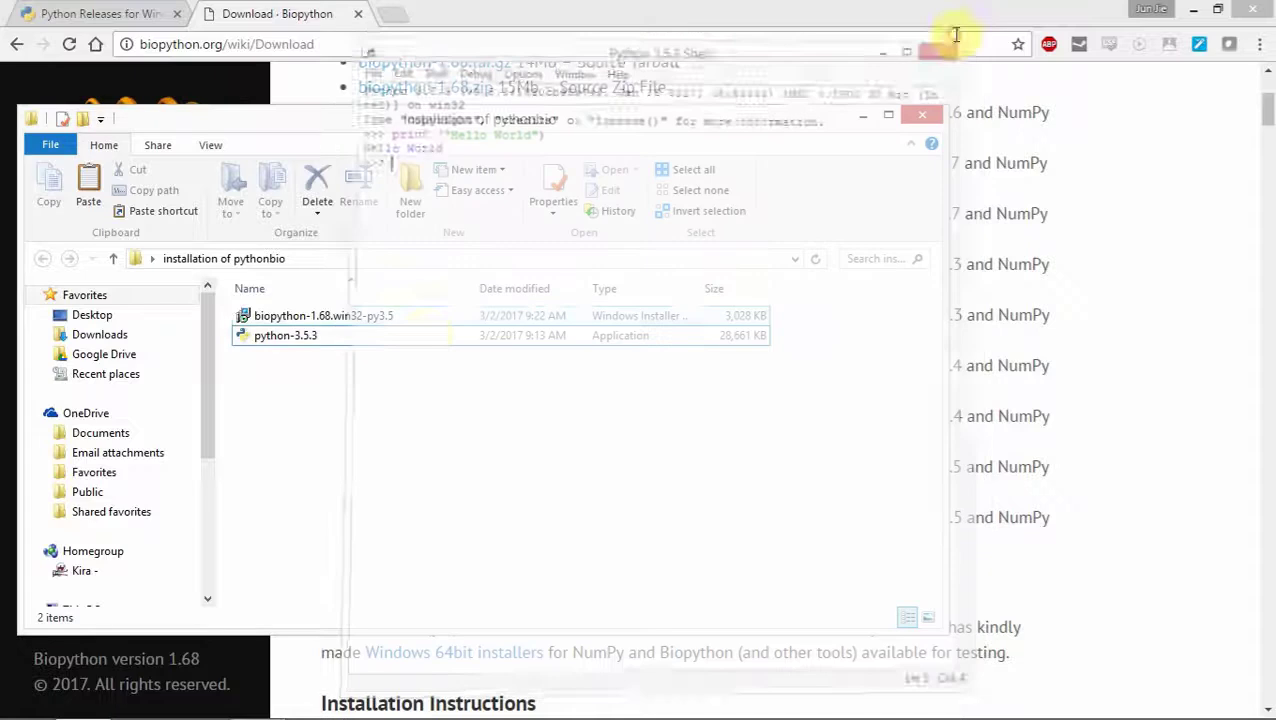
Step: Run the biopython-1.68.win32-py3.5 installer for all users and set "Python from another location" to be installed on the local hard drive
{"action": "left_click", "coordinate": [424, 318]}
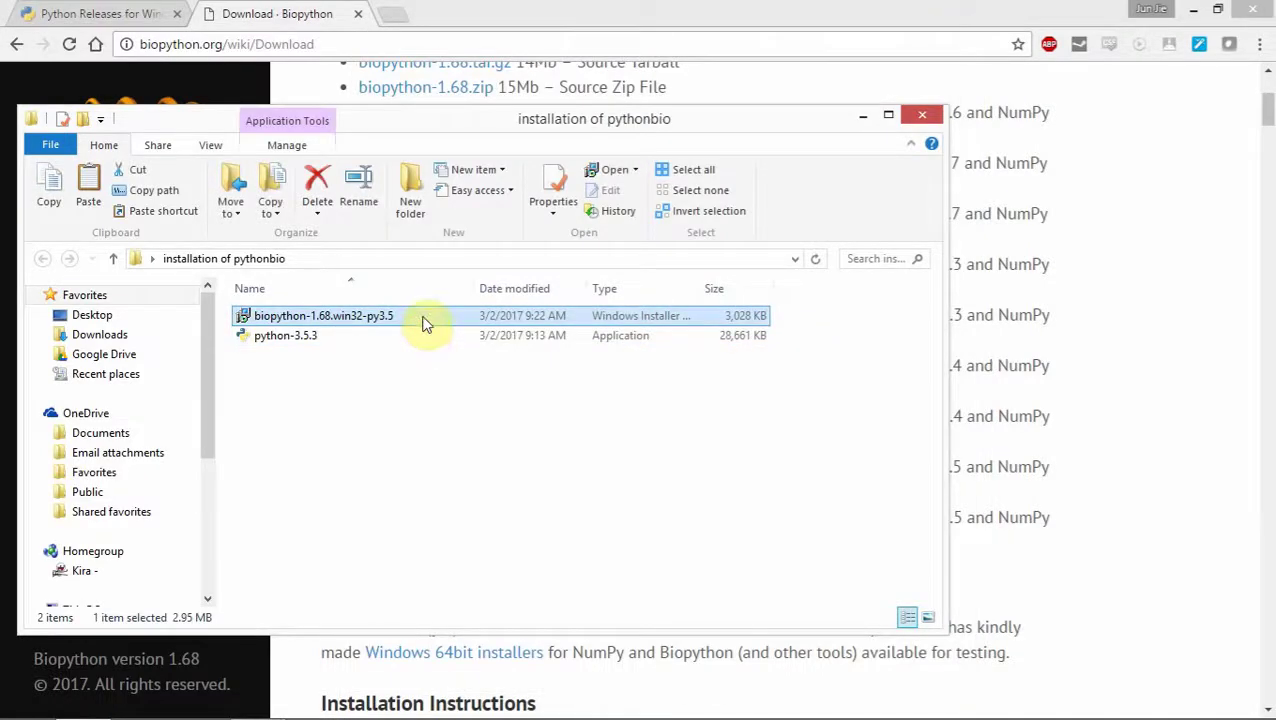
{"action": "double_click", "coordinate": [424, 320]}
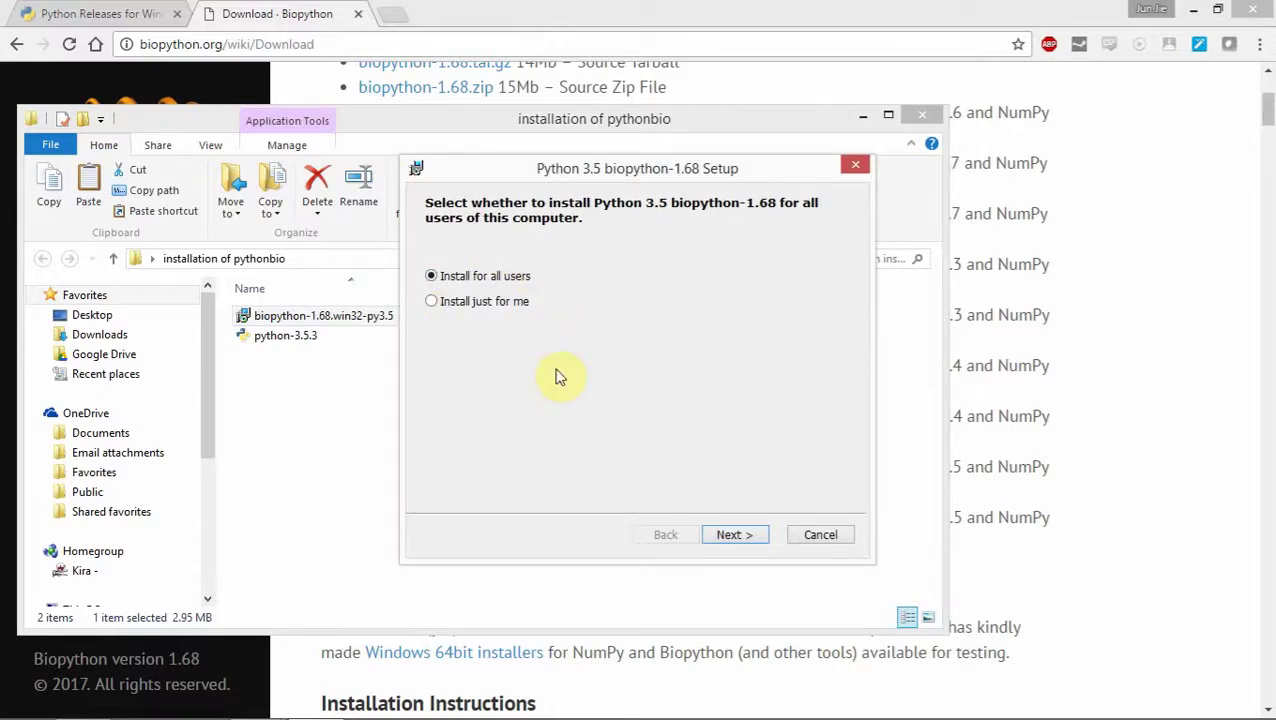
{"action": "left_click", "coordinate": [735, 537]}
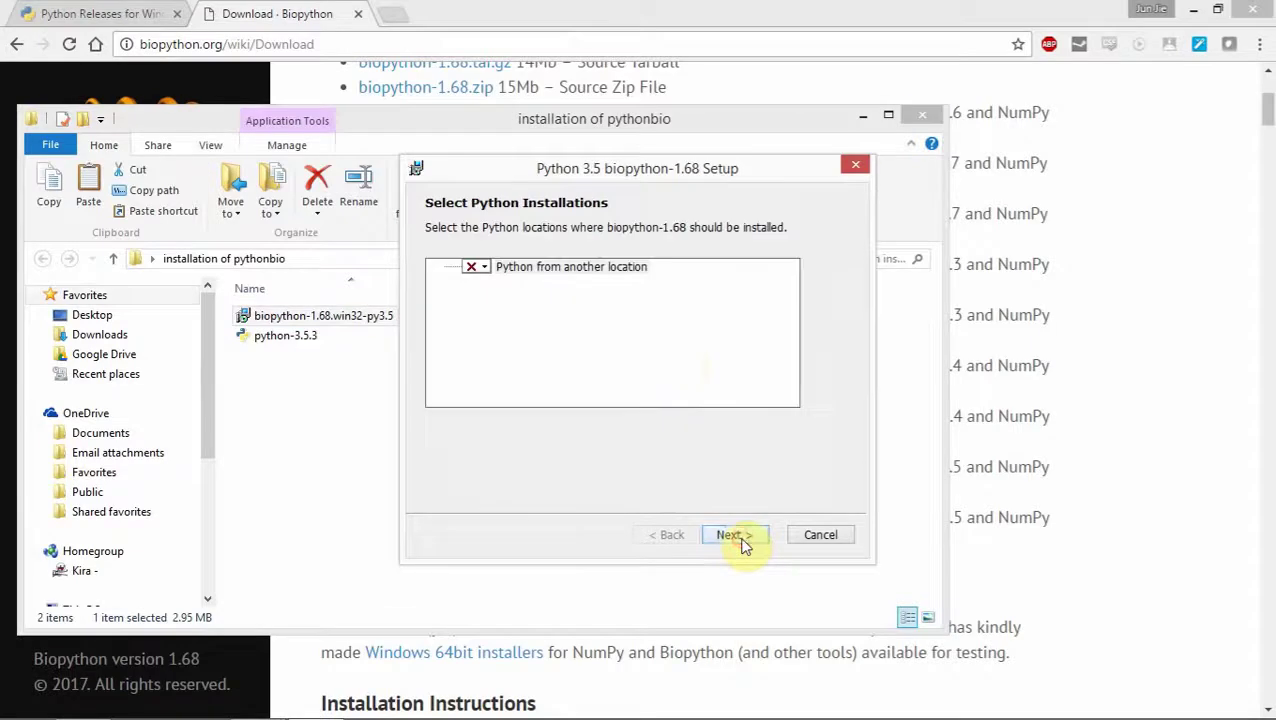
{"action": "left_click", "coordinate": [482, 268]}
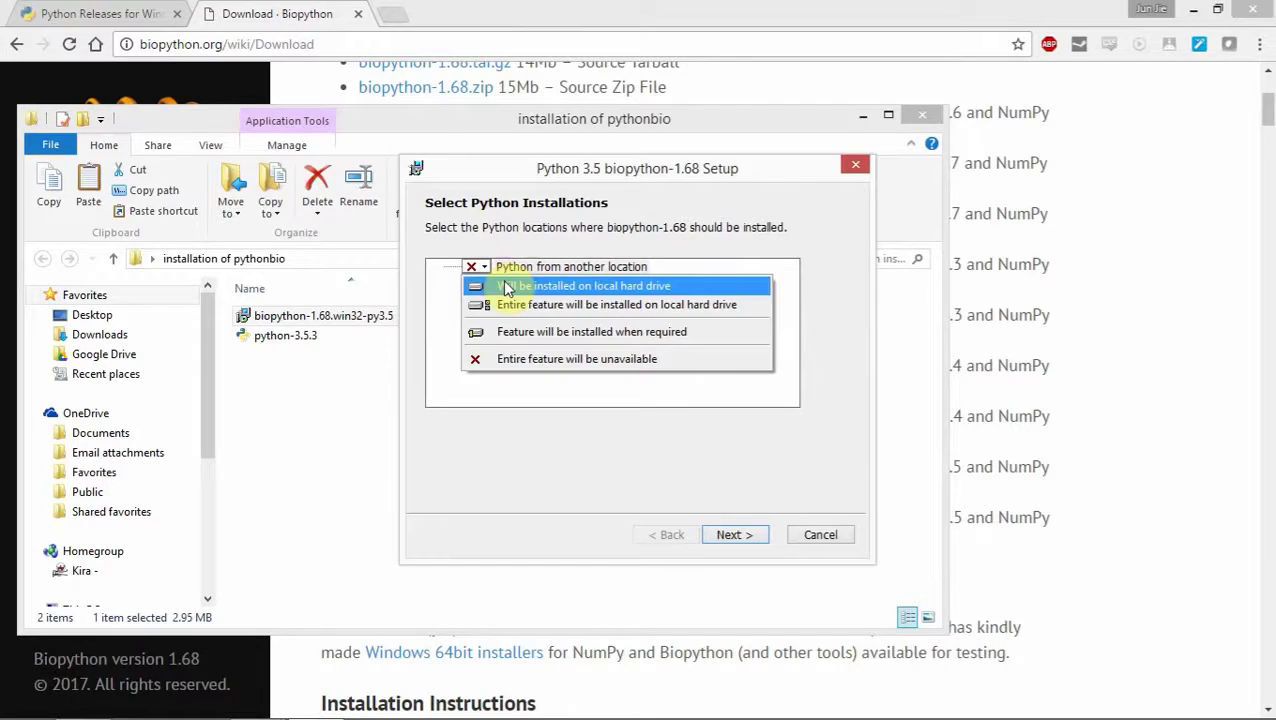
{"action": "left_click", "coordinate": [580, 290]}
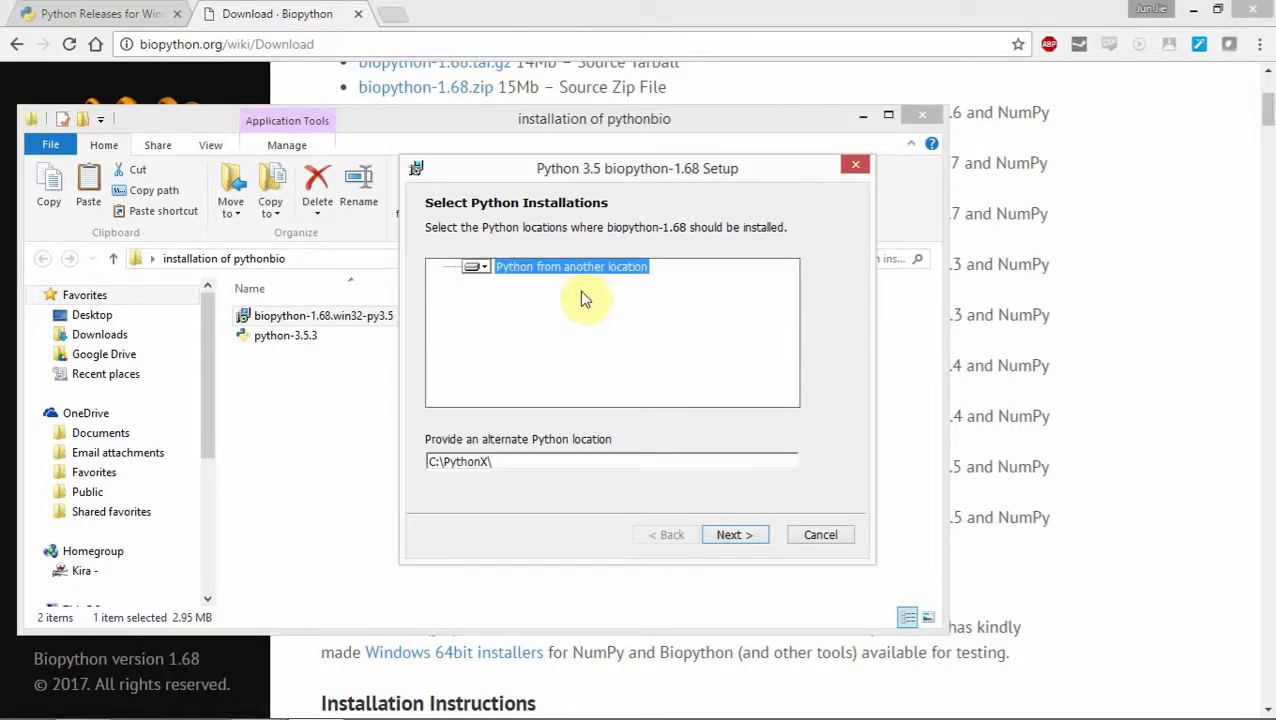
Step: Set the alternate Python location to C:\Python35\ and complete the Biopython installation
{"action": "left_click", "coordinate": [484, 466]}
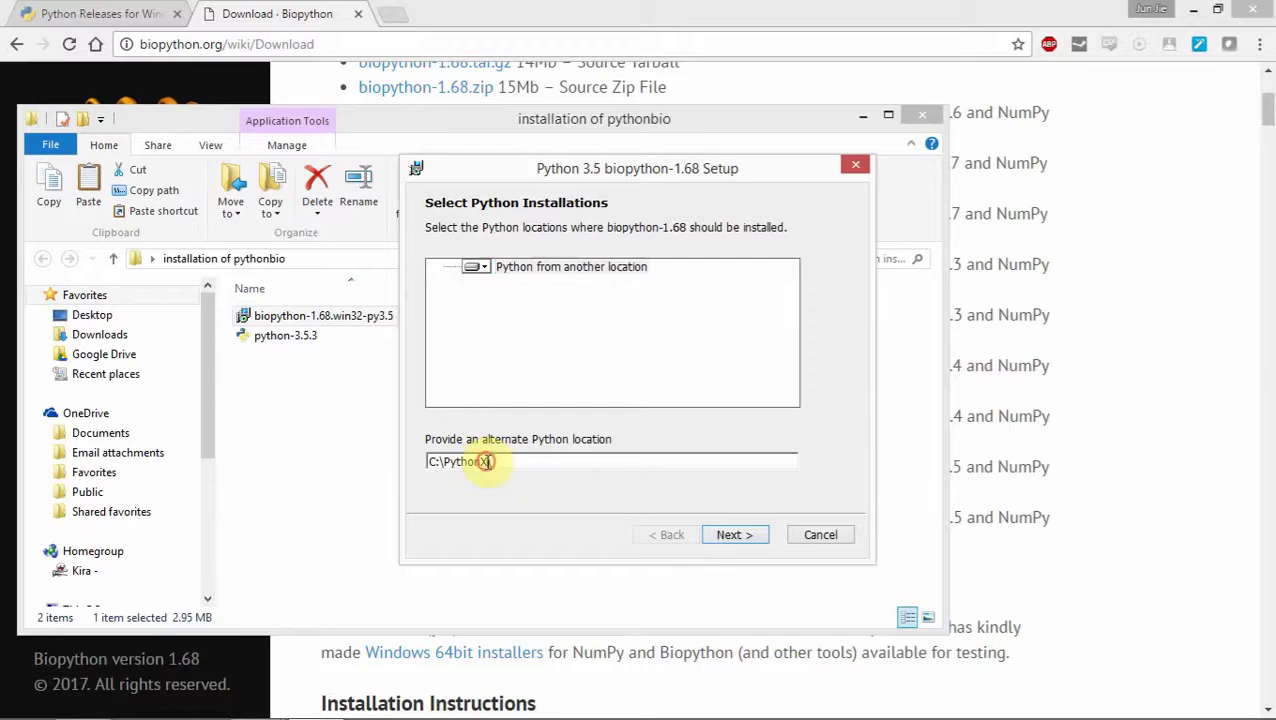
{"action": "key", "text": "BackSpace"}
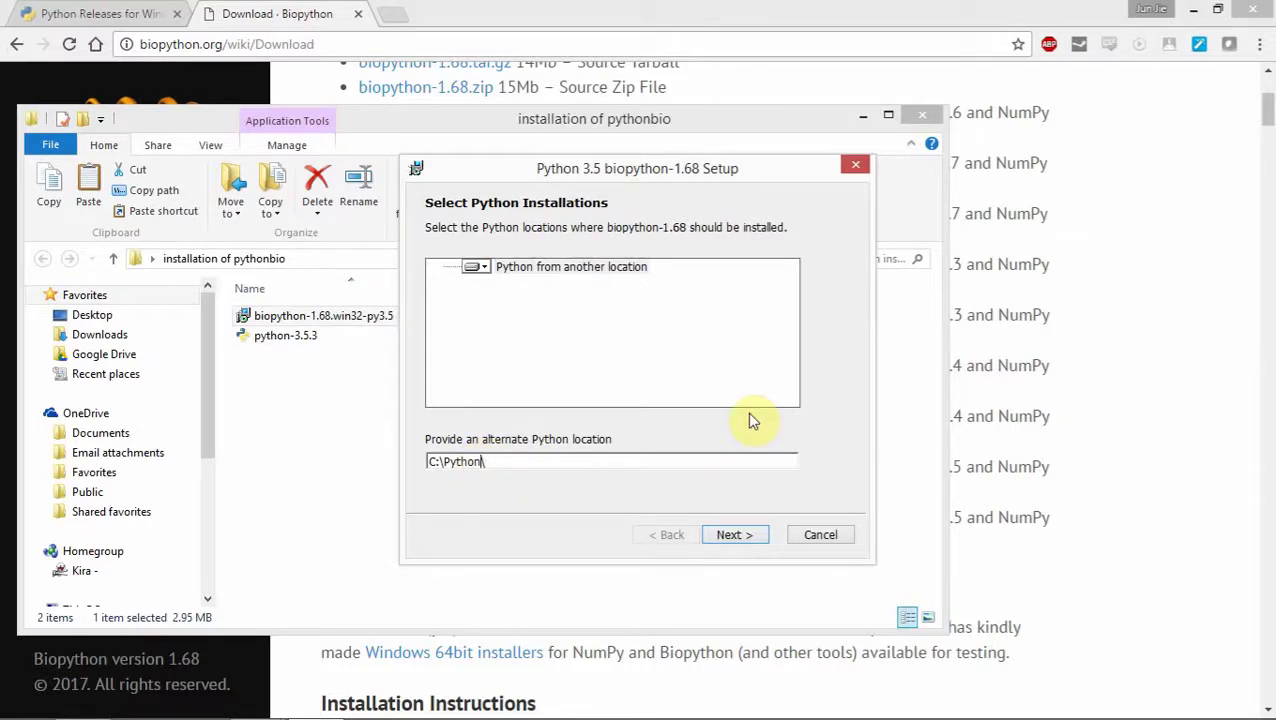
{"action": "type", "text": "35"}
{"action": "left_click", "coordinate": [757, 537]}
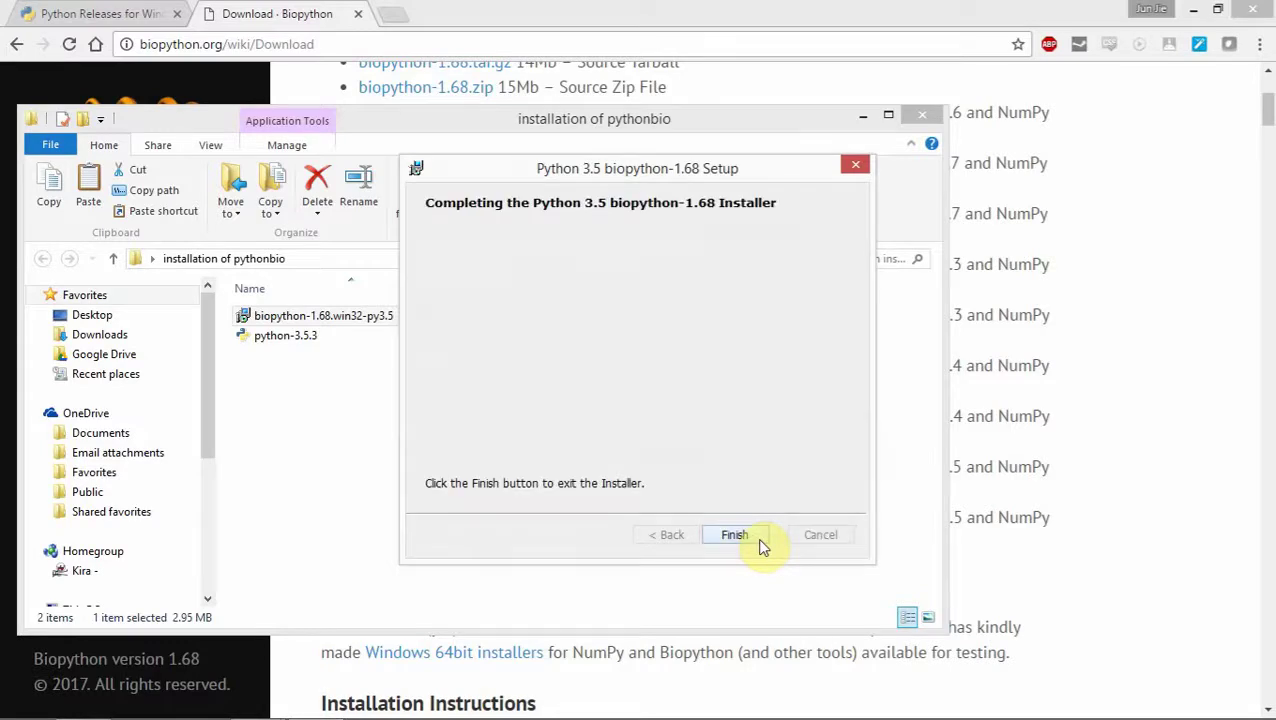
{"action": "left_click", "coordinate": [759, 541]}
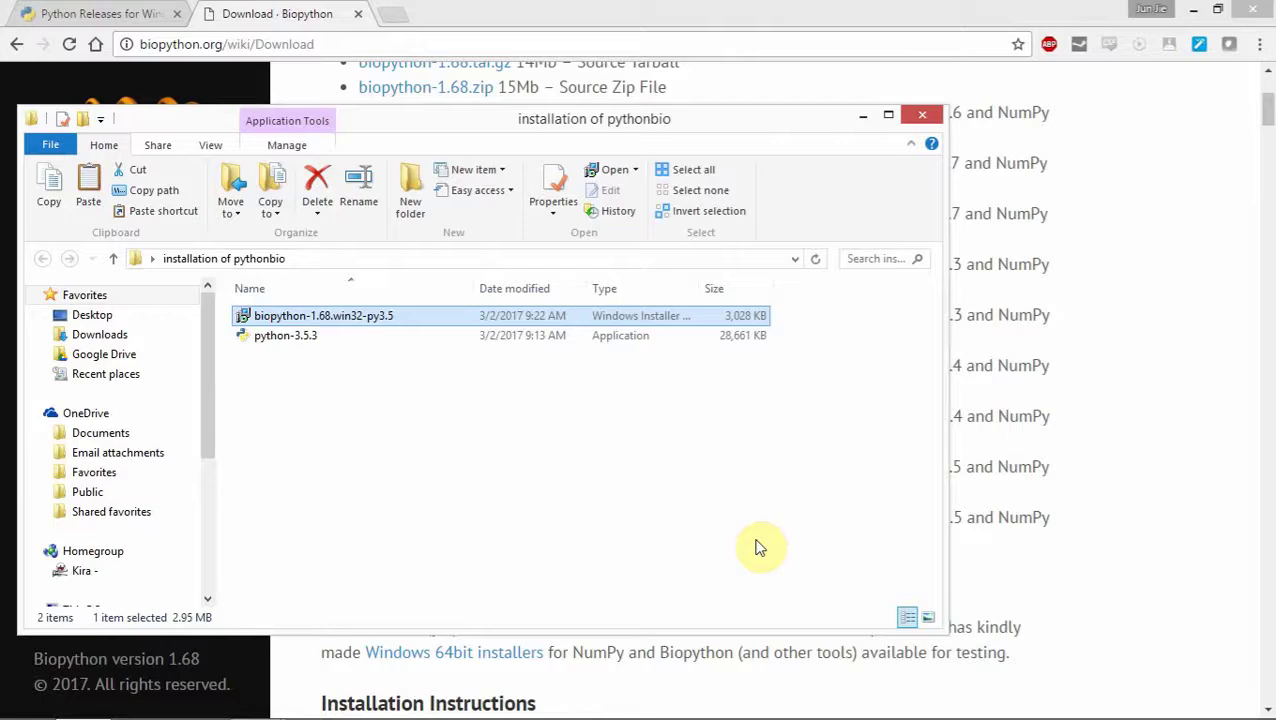
Step: Launch IDLE again and move its shell window away from the File Explorer navigation pane
{"action": "mouse_move", "coordinate": [460, 706]}
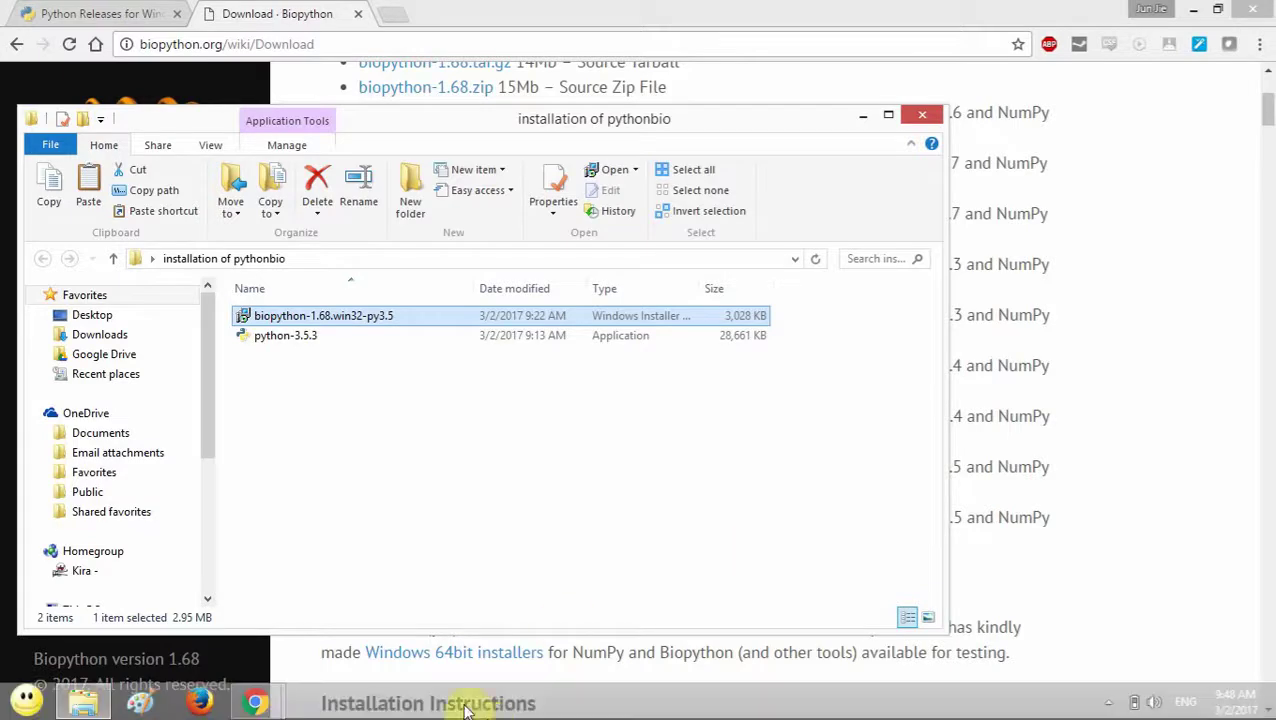
{"action": "left_click", "coordinate": [24, 702]}
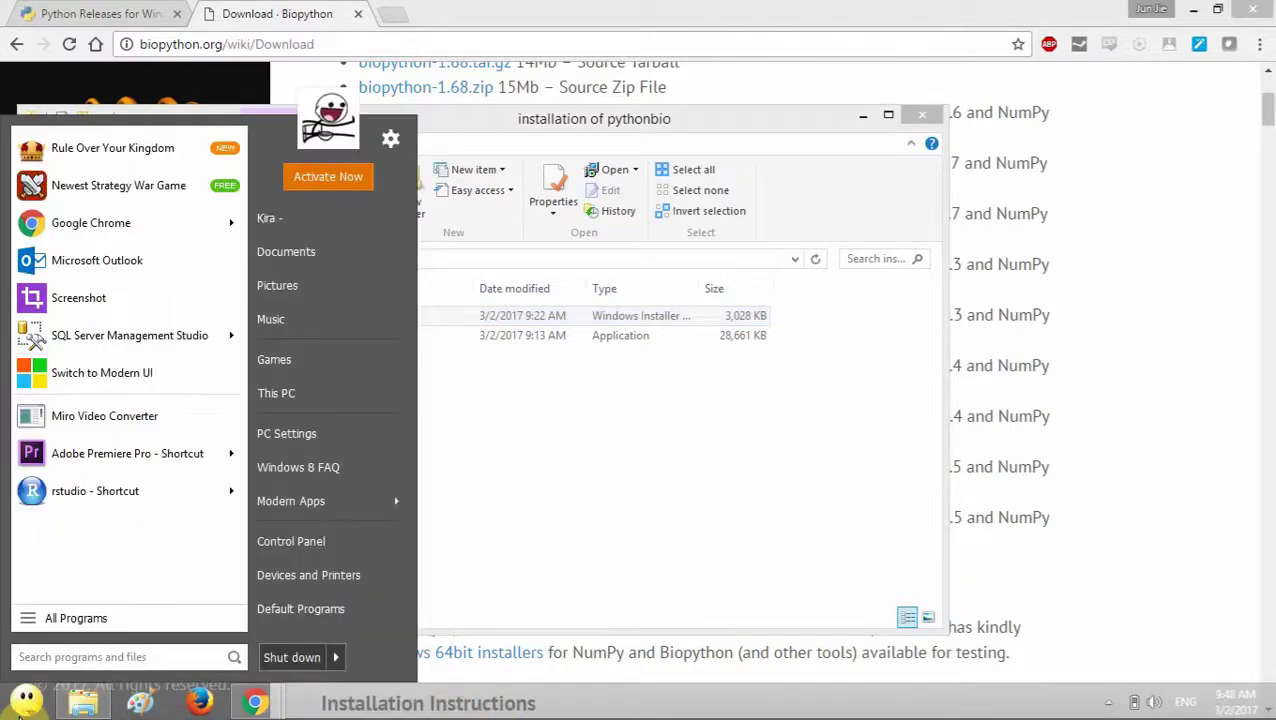
{"action": "type", "text": "idle"}
{"action": "key", "text": "Return"}
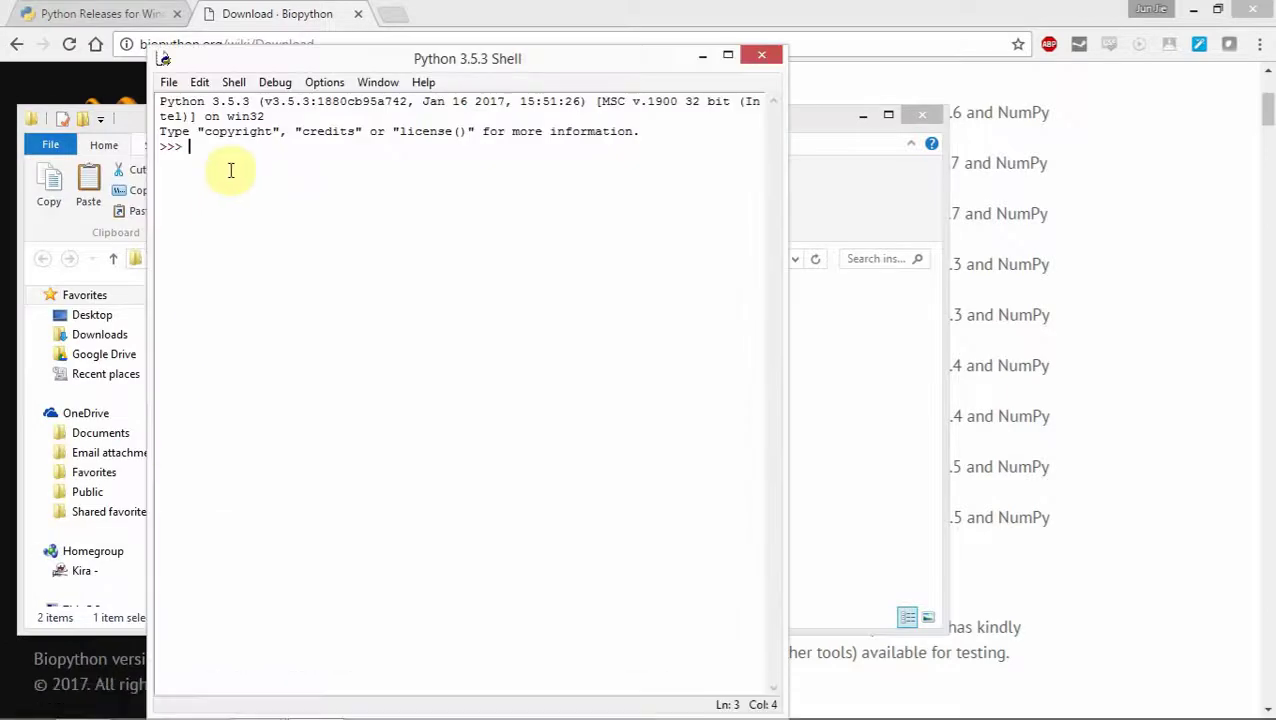
{"action": "left_click_drag", "start_coordinate": [354, 60], "coordinate": [577, 27]}
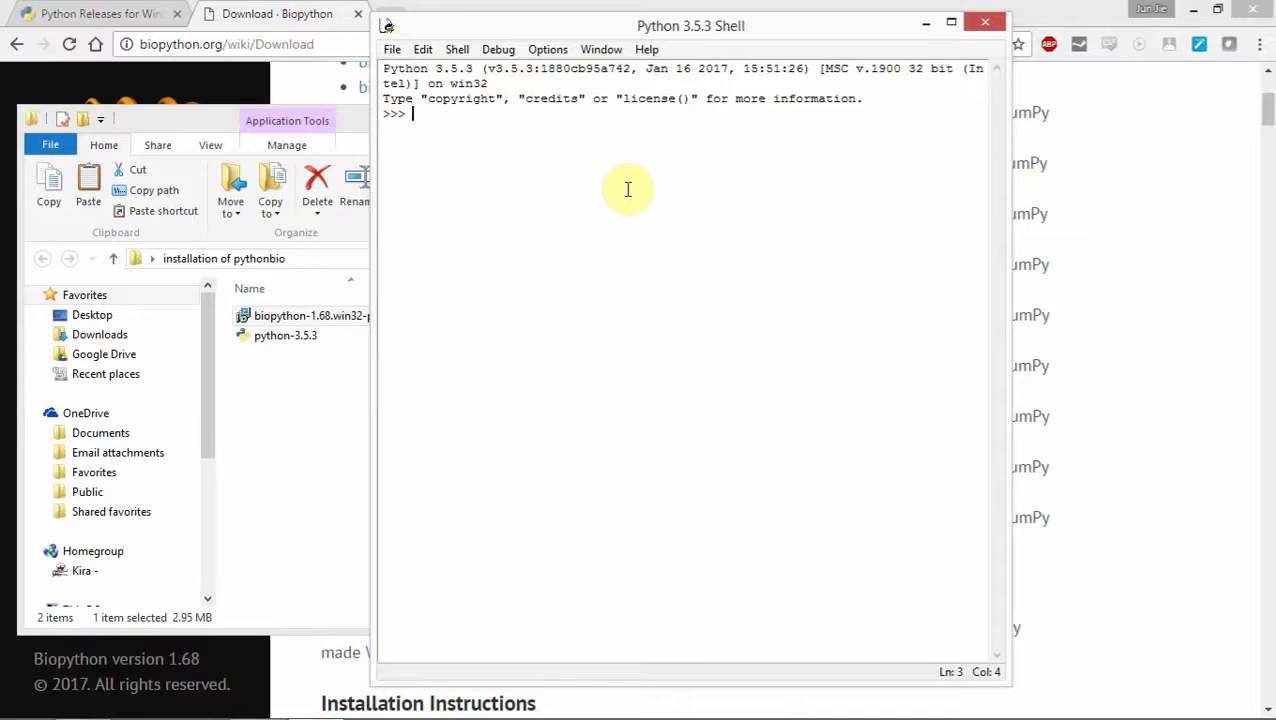
Step: Run import Bio in the Python shell to test the Biopython installation
{"action": "type", "text": "import Bi"}
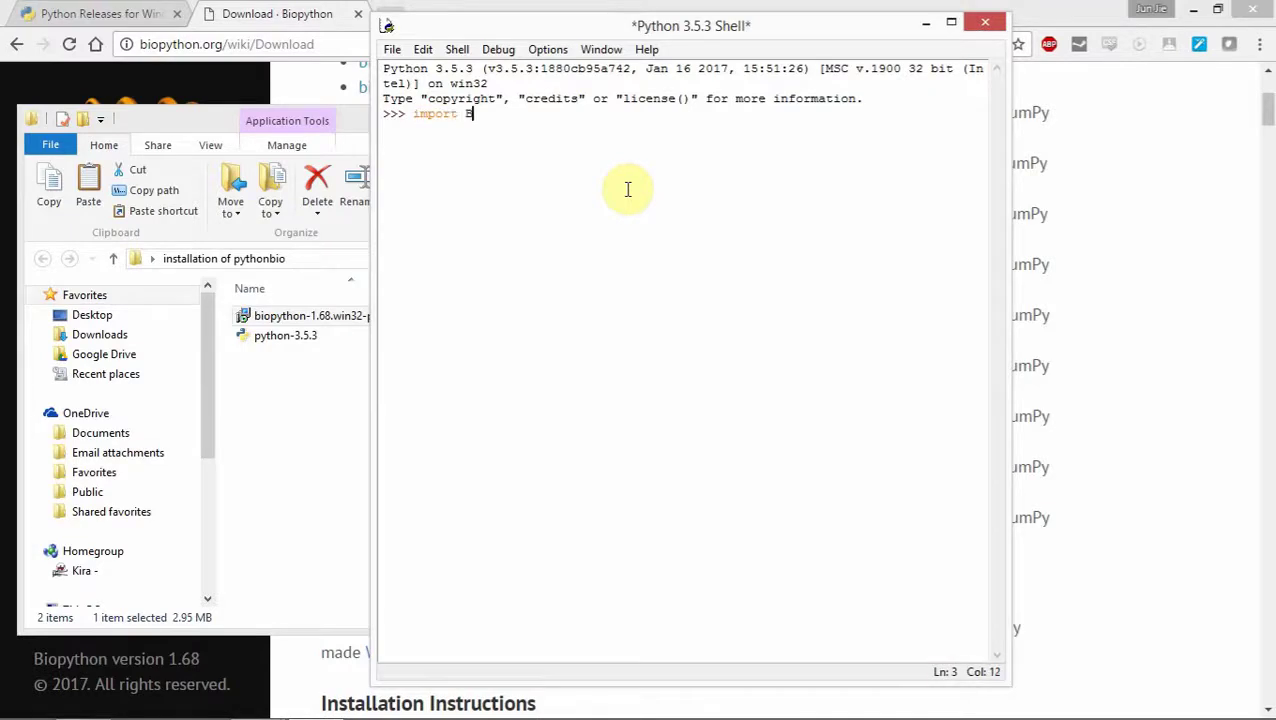
{"action": "type", "text": "o"}
{"action": "key", "text": "Return"}
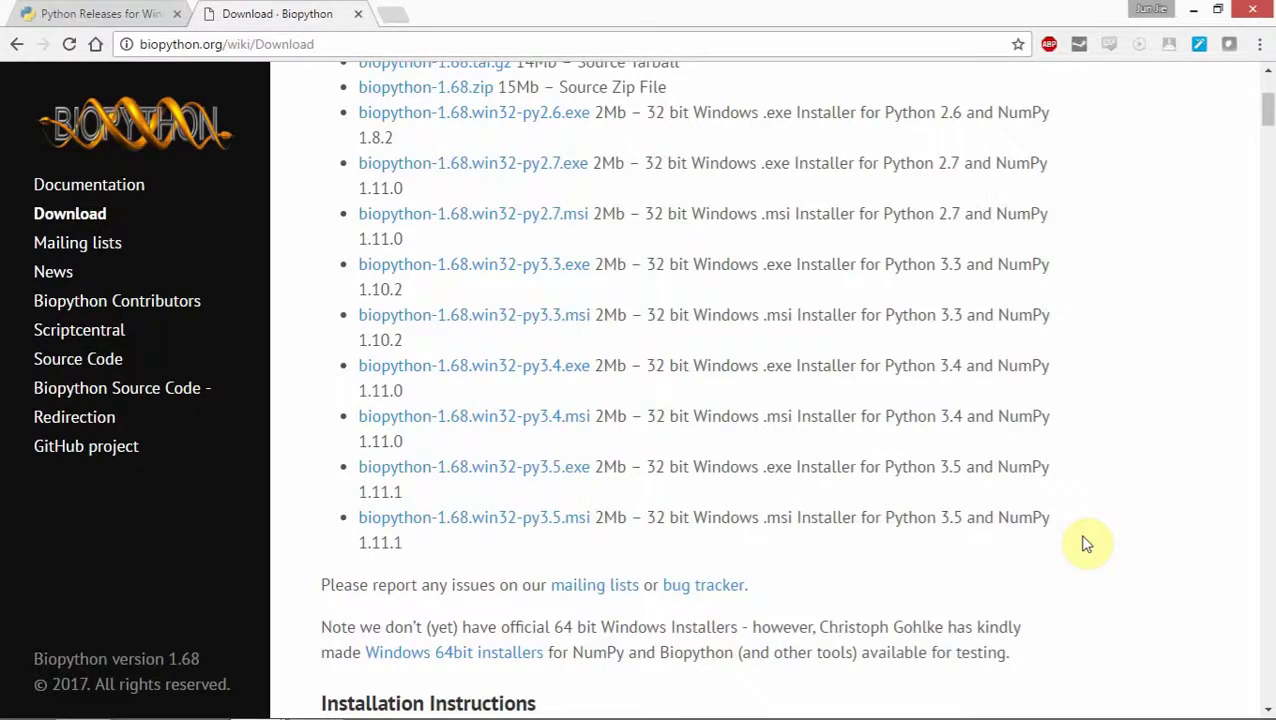
Step: Open a fresh IDLE shell and repeat the Biopython test by running import Bio
{"action": "key", "text": "super"}
{"action": "type", "text": "idle"}
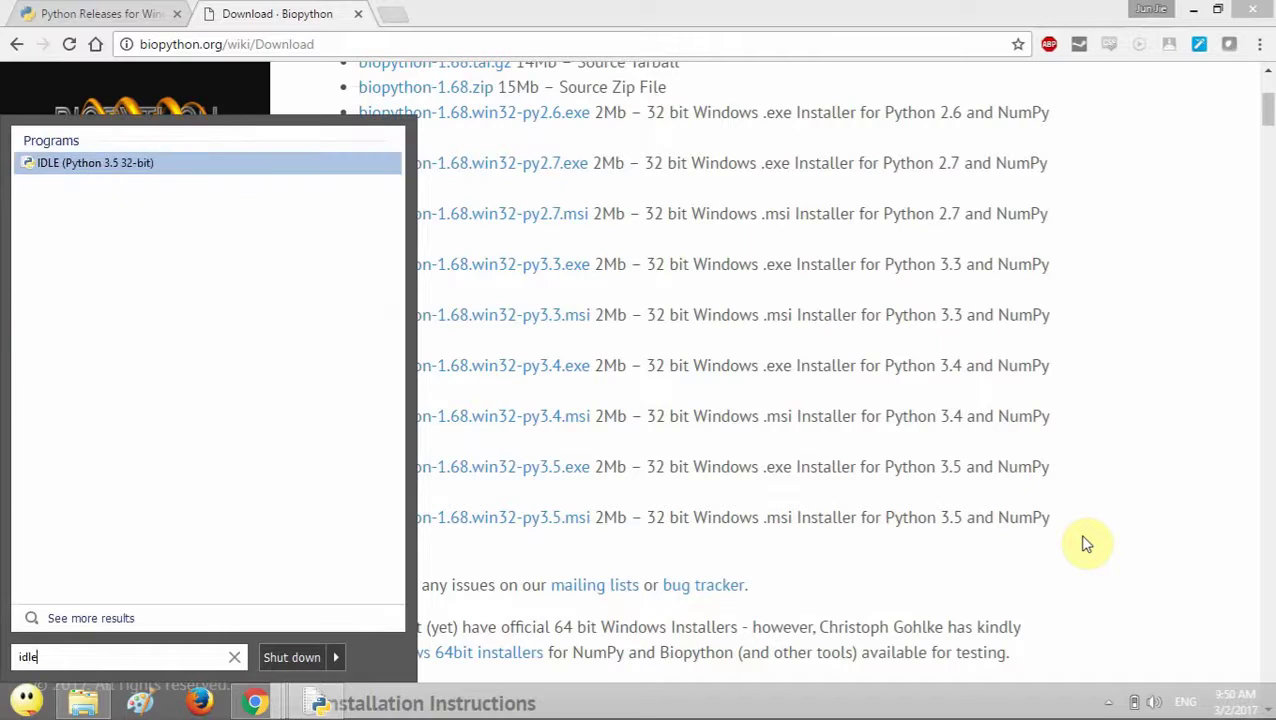
{"action": "key", "text": "Return"}
{"action": "type", "text": "import Bio"}
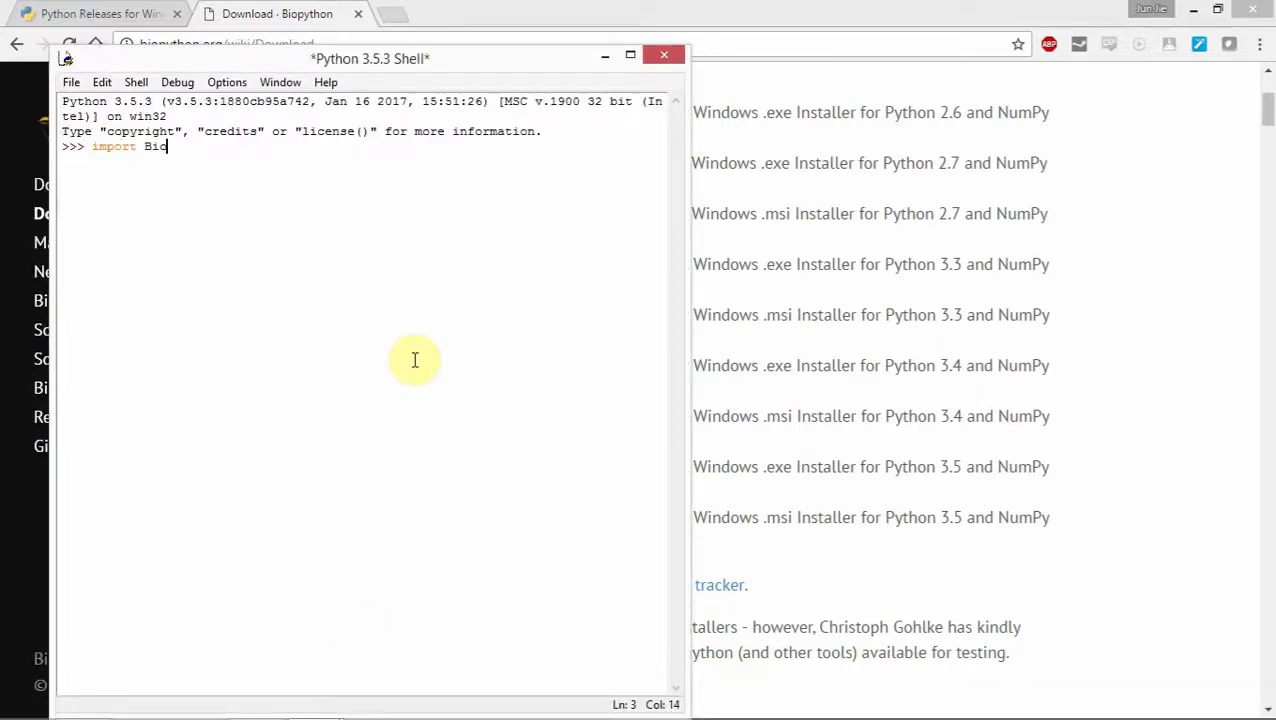
{"action": "key", "text": "Return"}
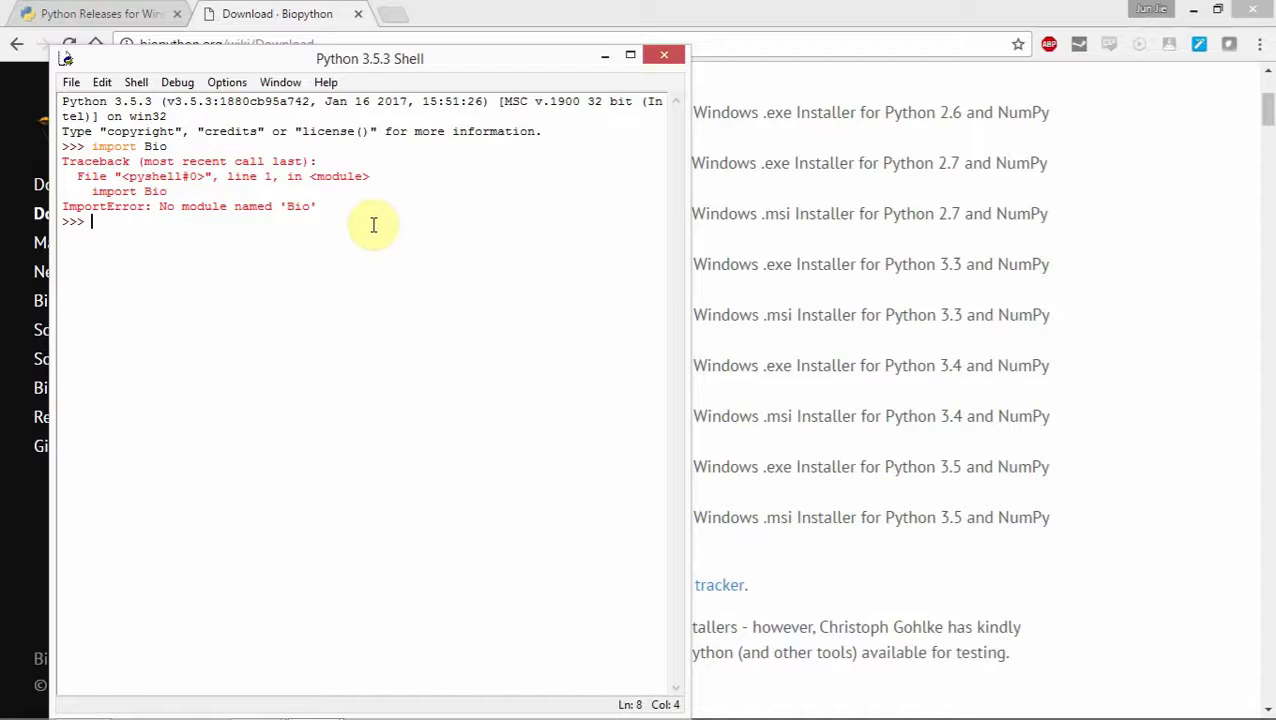